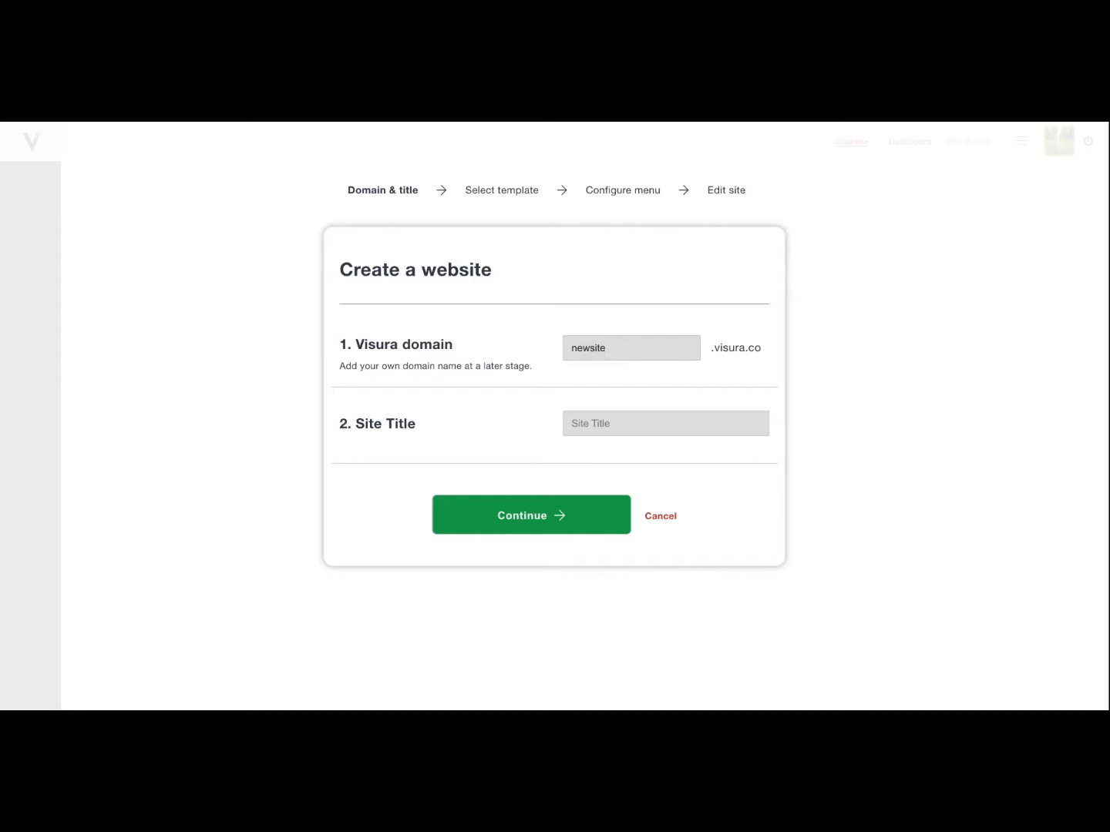
Title the new website "My new site" and select the Foundation 104 template.
{"action": "left_click", "coordinate": [701, 433]}
{"action": "type", "text": "My new site"}
{"action": "left_click", "coordinate": [531, 516]}
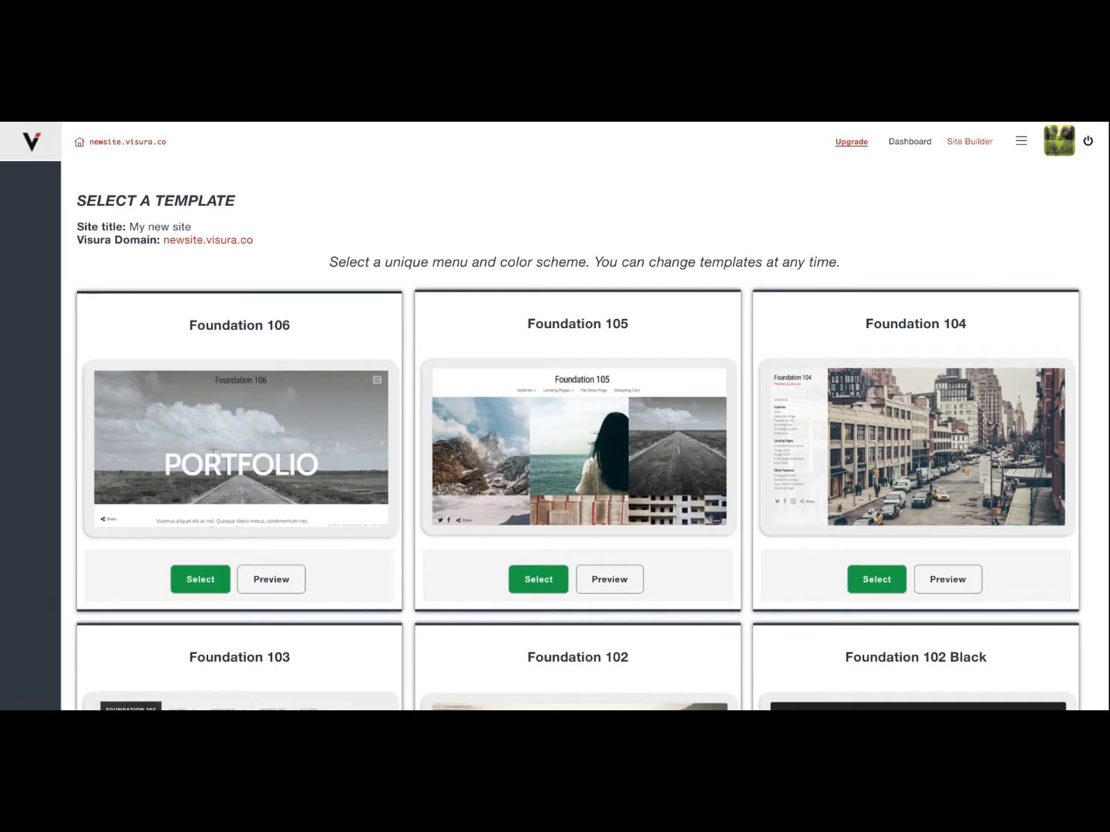
{"action": "left_click", "coordinate": [883, 587]}
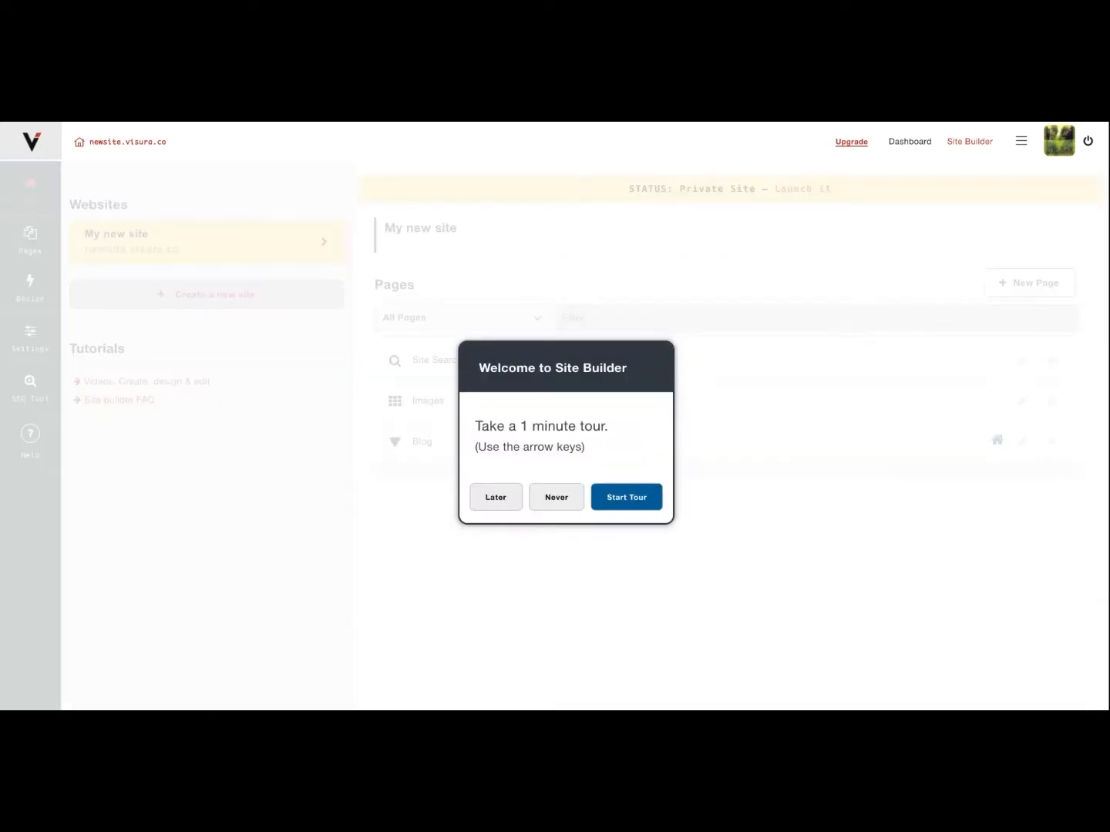
Go through the whole Site Builder welcome tour, from sites and pages to help.
{"action": "left_click", "coordinate": [628, 506]}
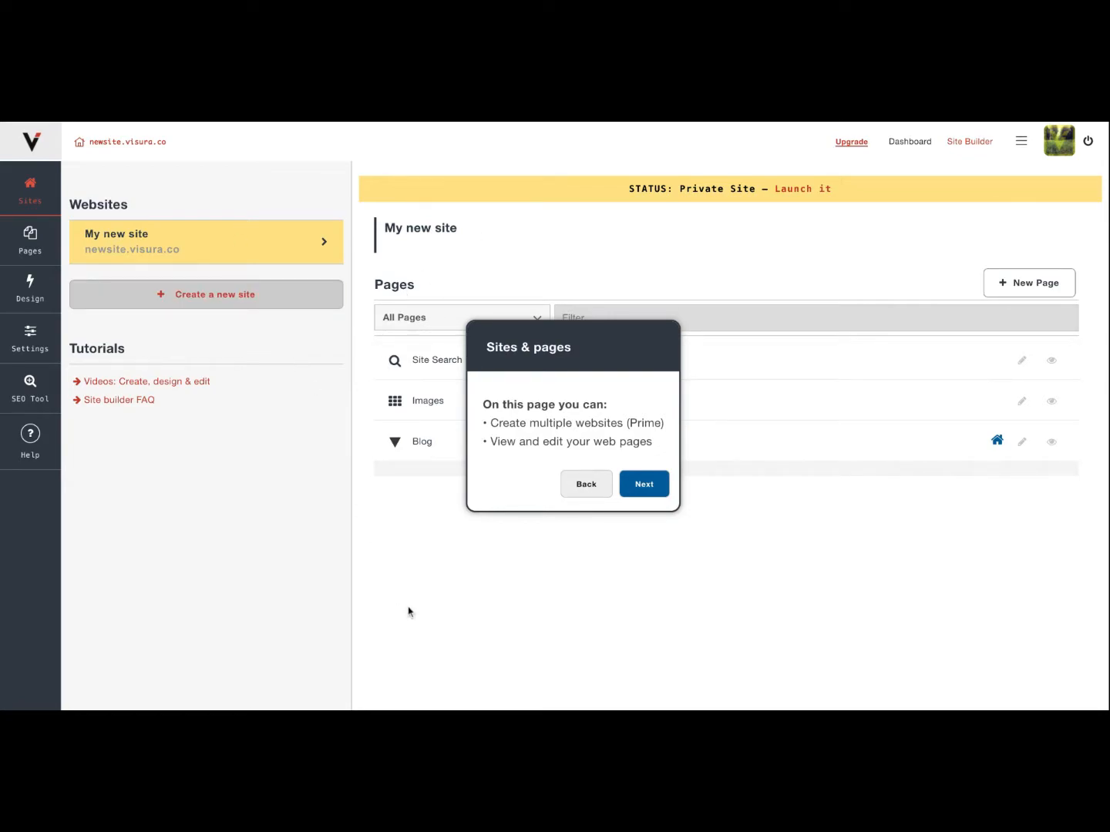
{"action": "left_click", "coordinate": [646, 484]}
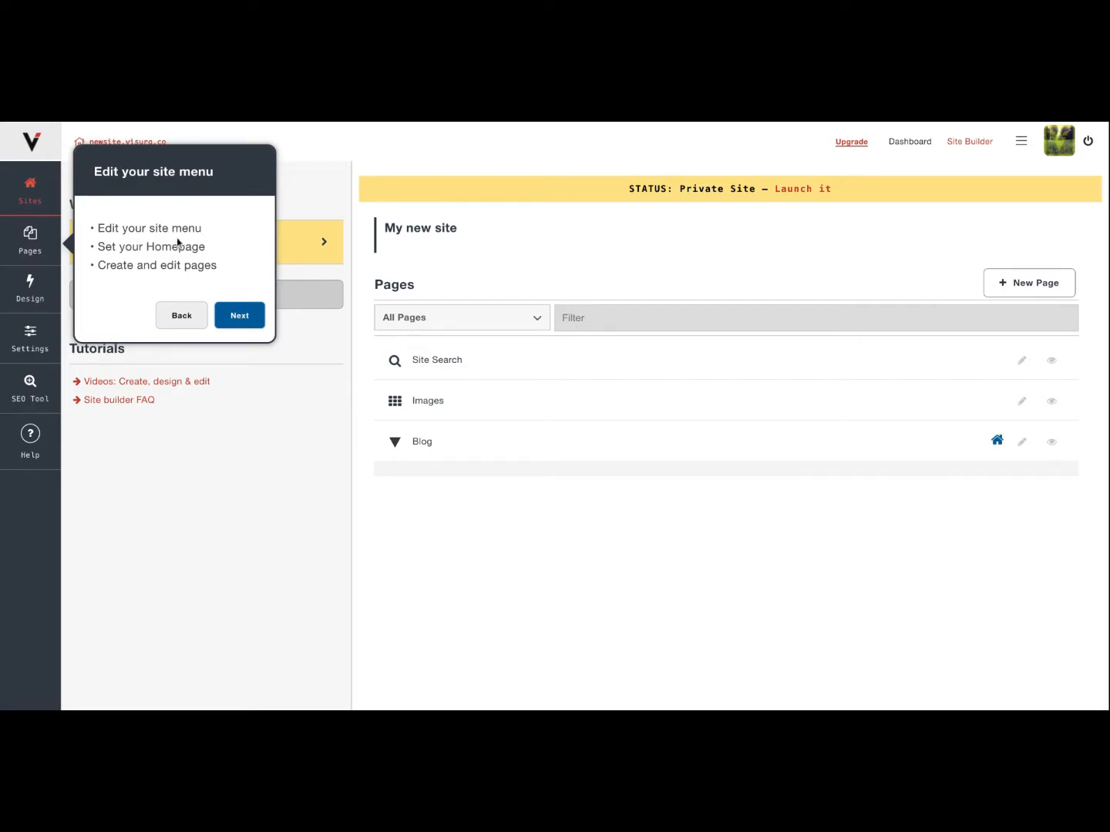
{"action": "left_click", "coordinate": [239, 316]}
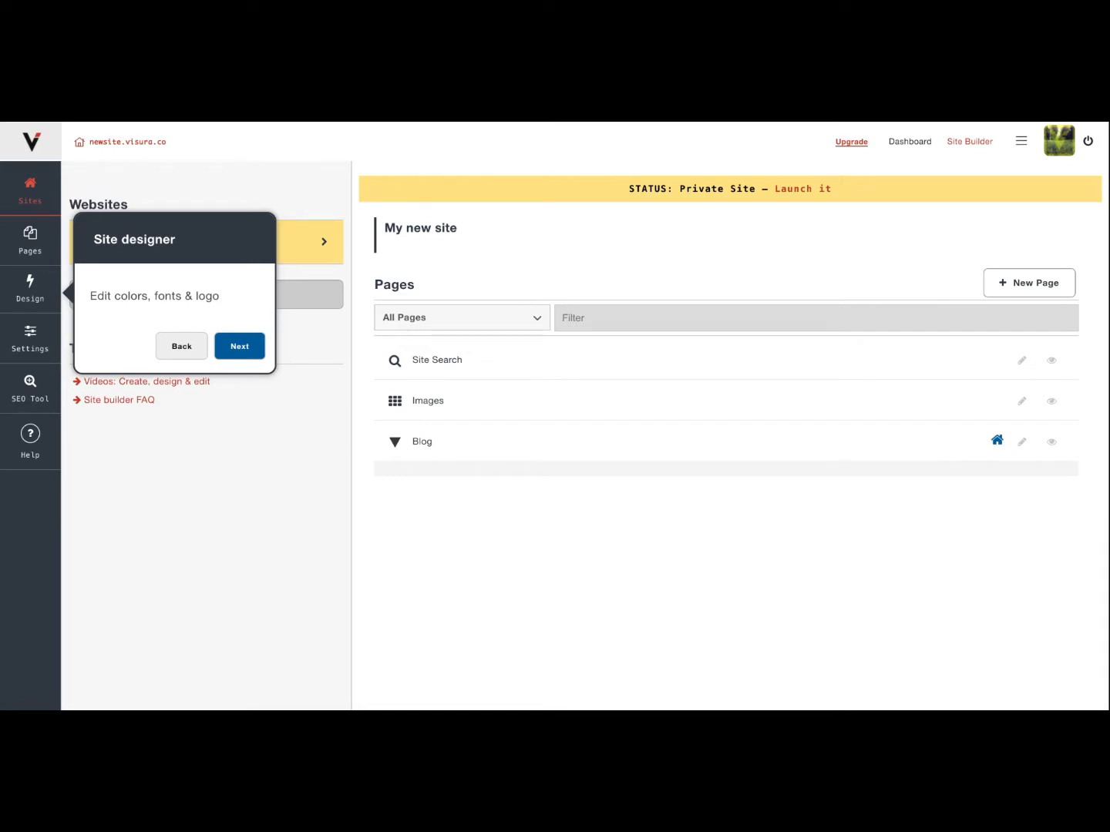
{"action": "left_click", "coordinate": [240, 347]}
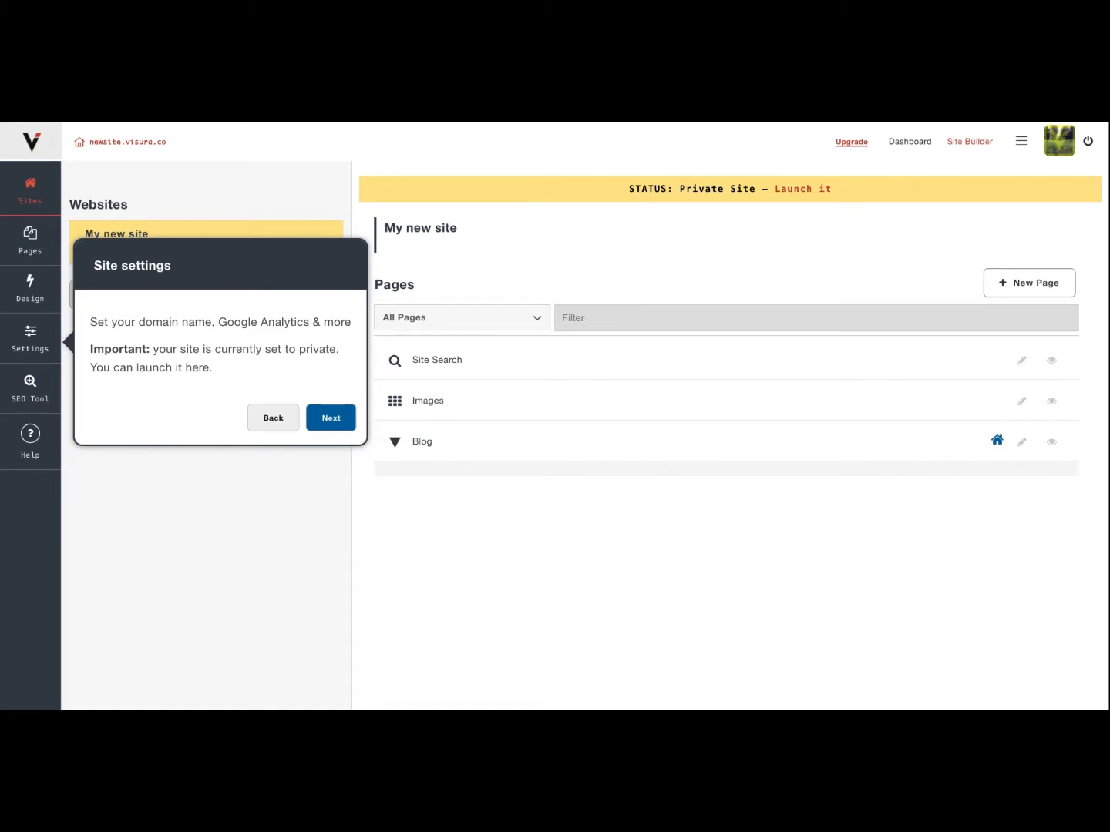
{"action": "left_click", "coordinate": [330, 418]}
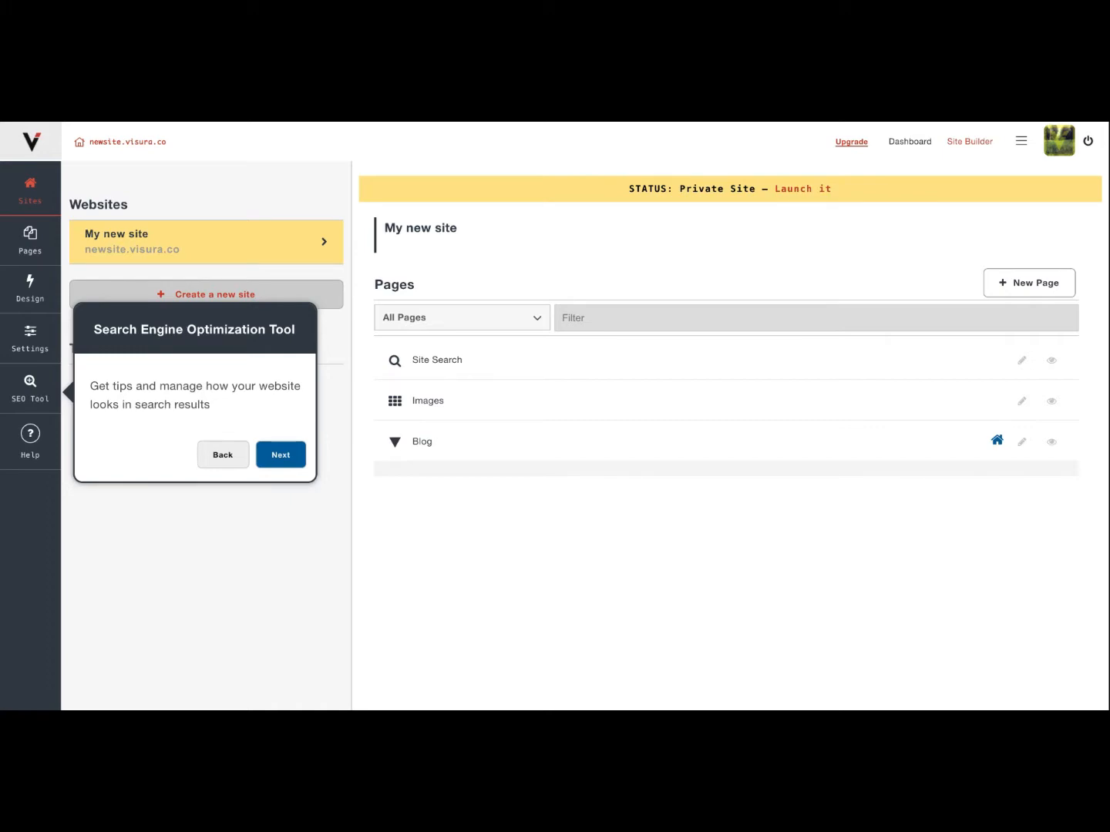
{"action": "left_click", "coordinate": [288, 460]}
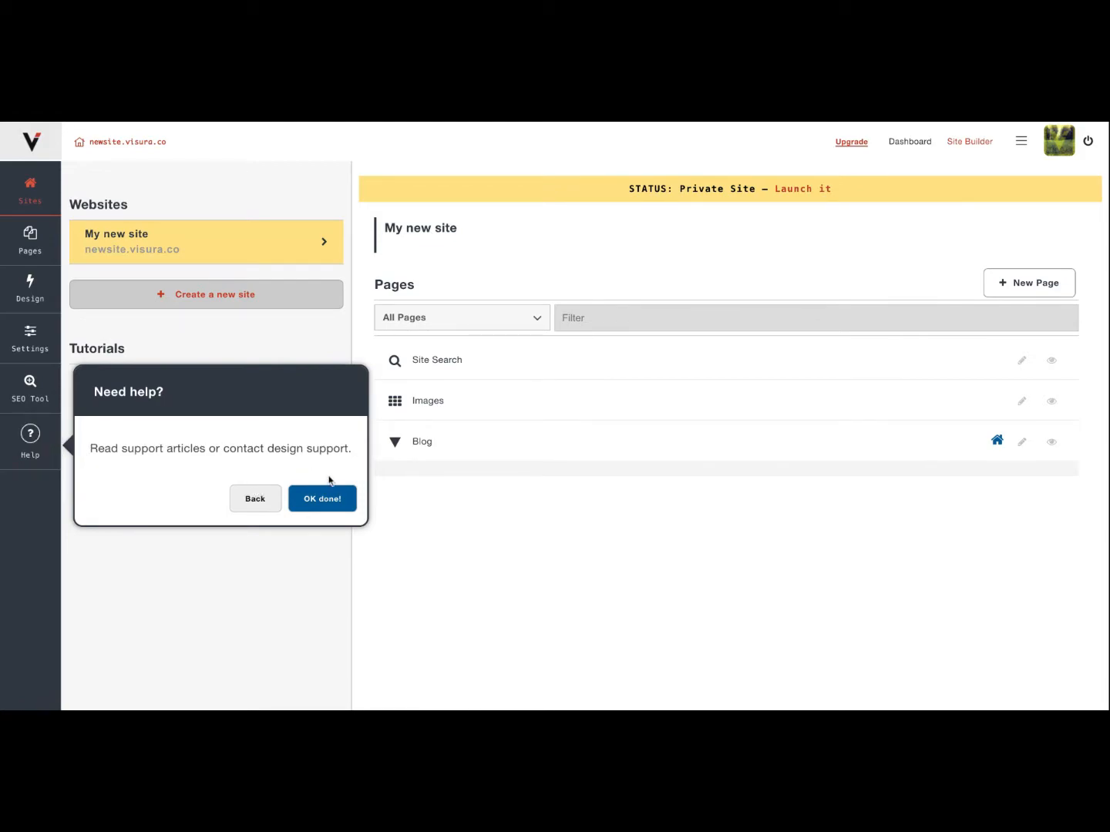
{"action": "left_click", "coordinate": [322, 499]}
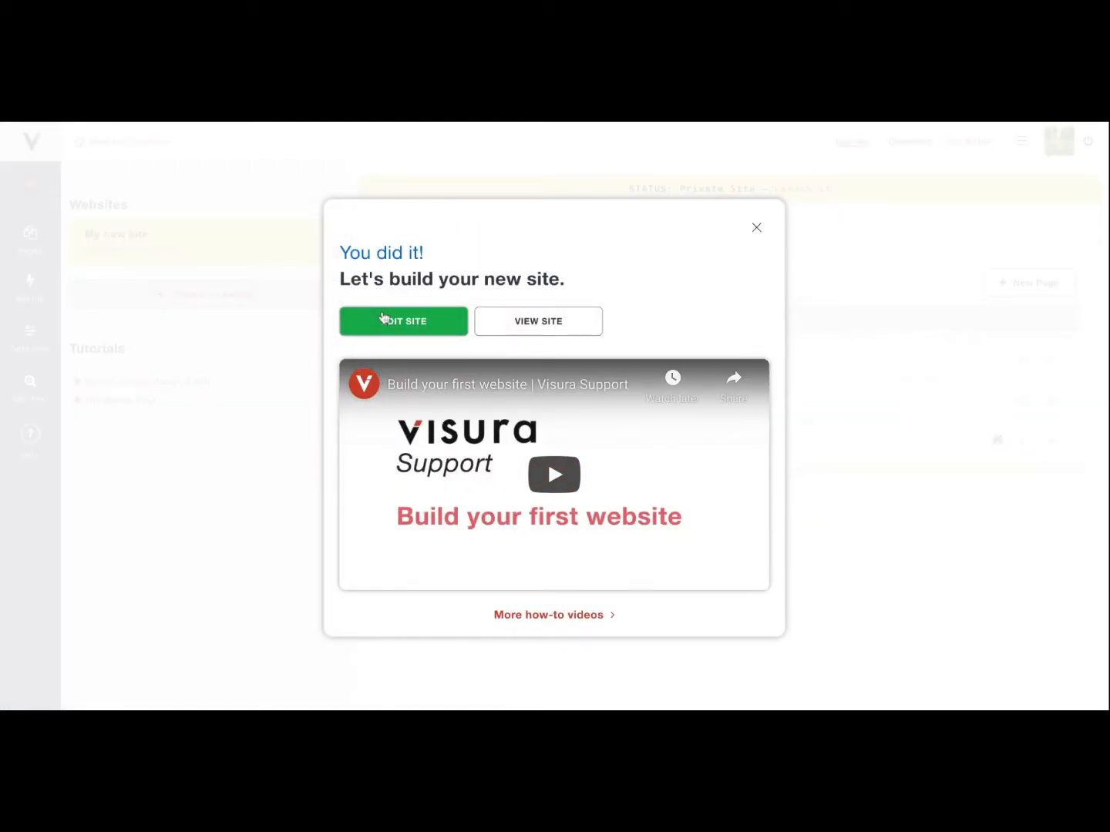
Start editing the new site and move the Blog page from the unlisted pages into the site menu.
{"action": "left_click", "coordinate": [383, 319]}
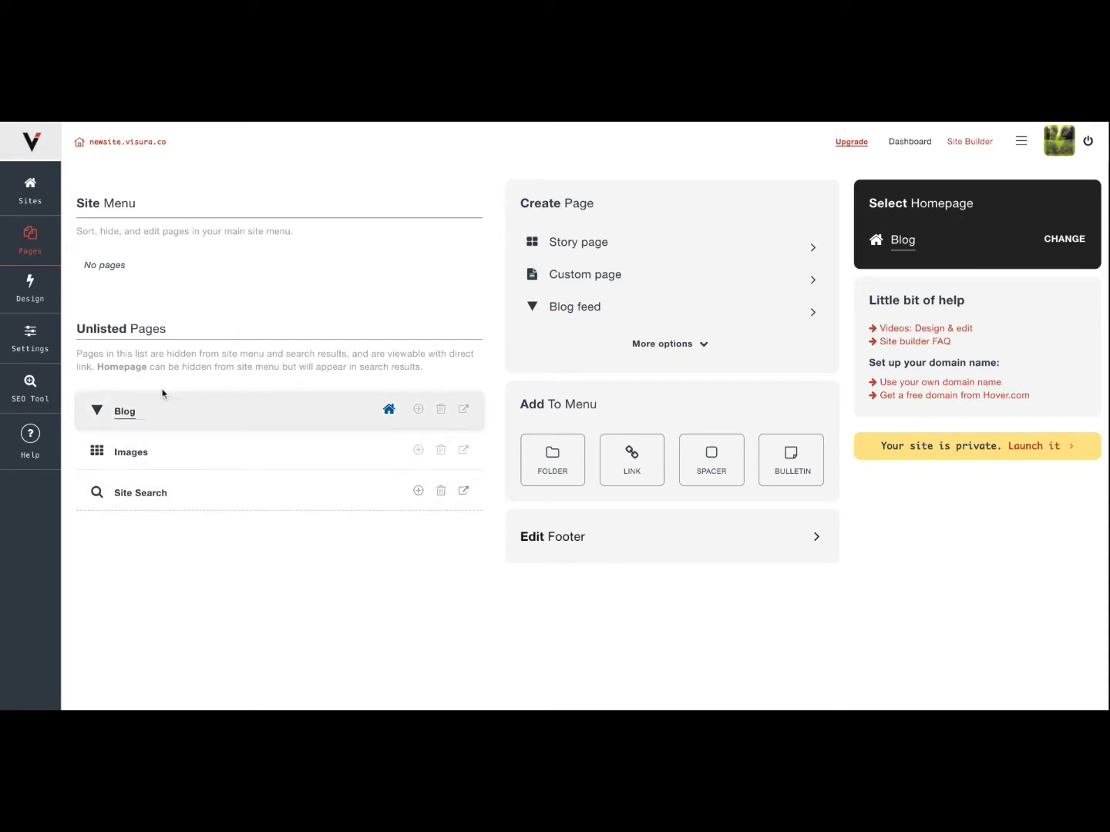
{"action": "left_click_drag", "start_coordinate": [197, 414], "coordinate": [197, 413]}
{"action": "left_click_drag", "start_coordinate": [198, 343], "coordinate": [198, 263]}
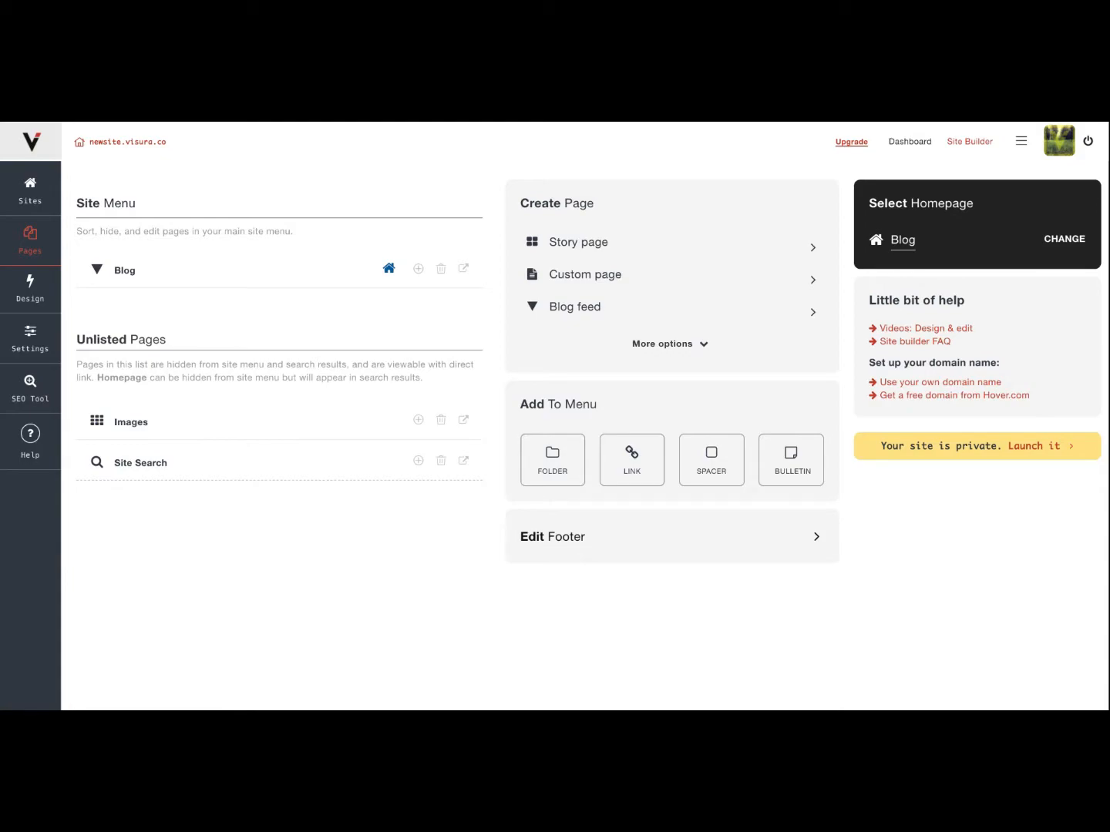
Create a story page titled "My new sotry" without a password.
{"action": "left_click", "coordinate": [669, 348]}
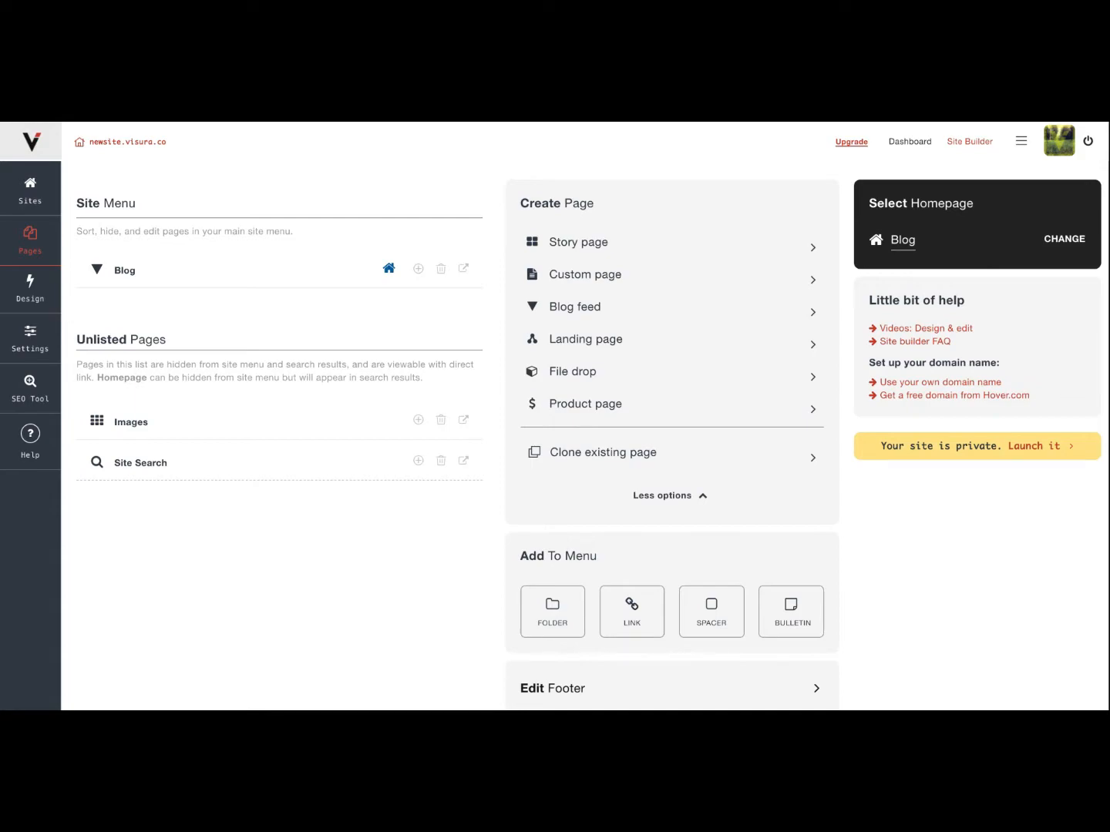
{"action": "scroll", "coordinate": [610, 494], "scroll_direction": "down", "scroll_amount": 2}
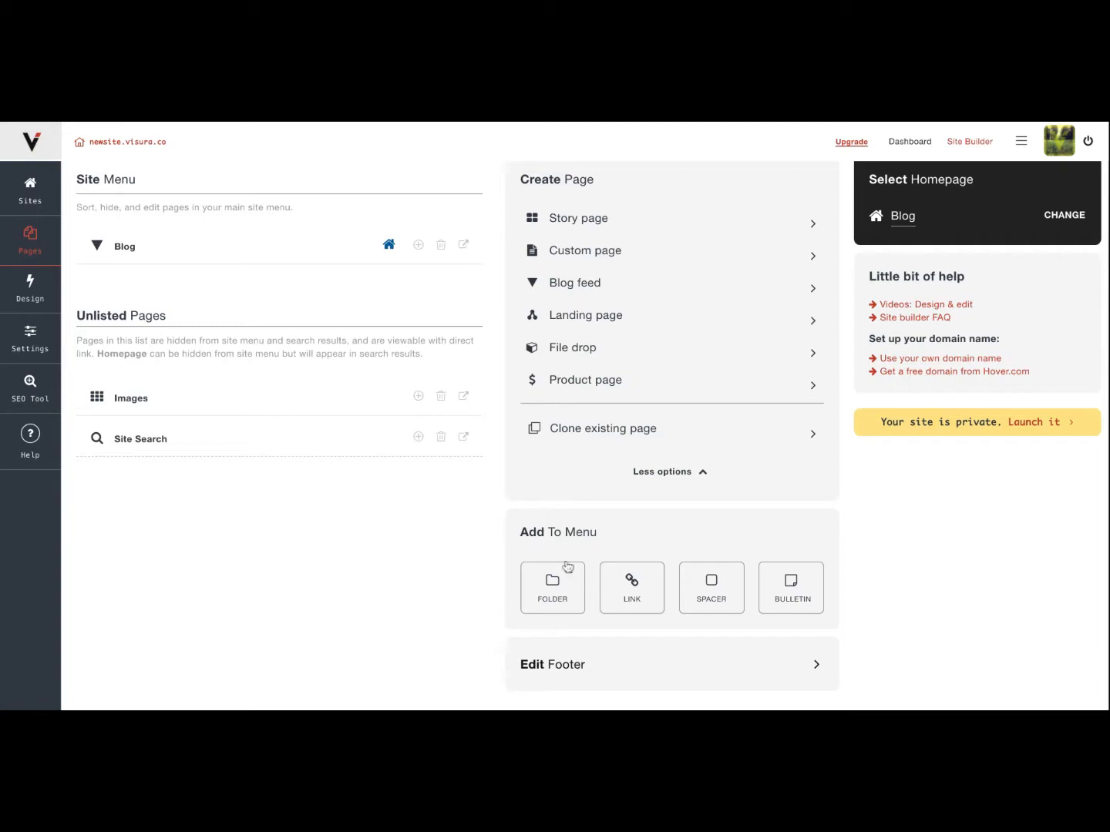
{"action": "left_click", "coordinate": [555, 597]}
{"action": "scroll", "coordinate": [780, 533], "scroll_direction": "up", "scroll_amount": 1}
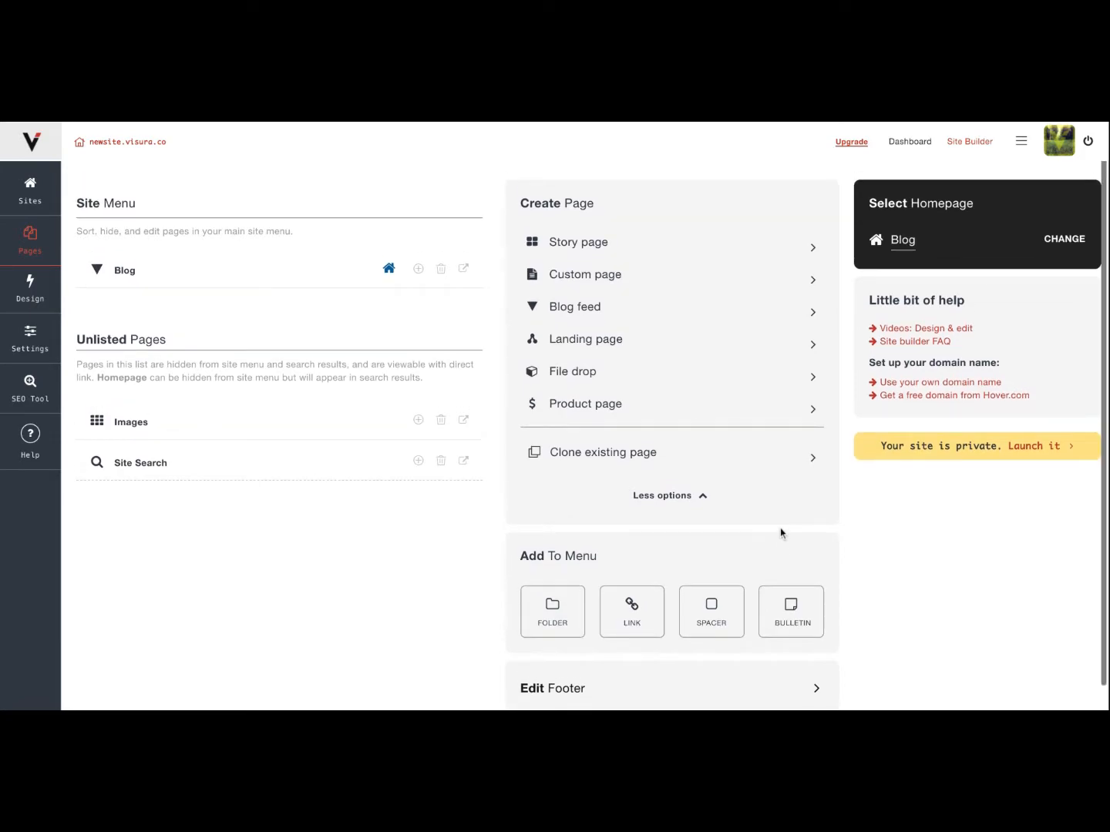
{"action": "left_click", "coordinate": [591, 243]}
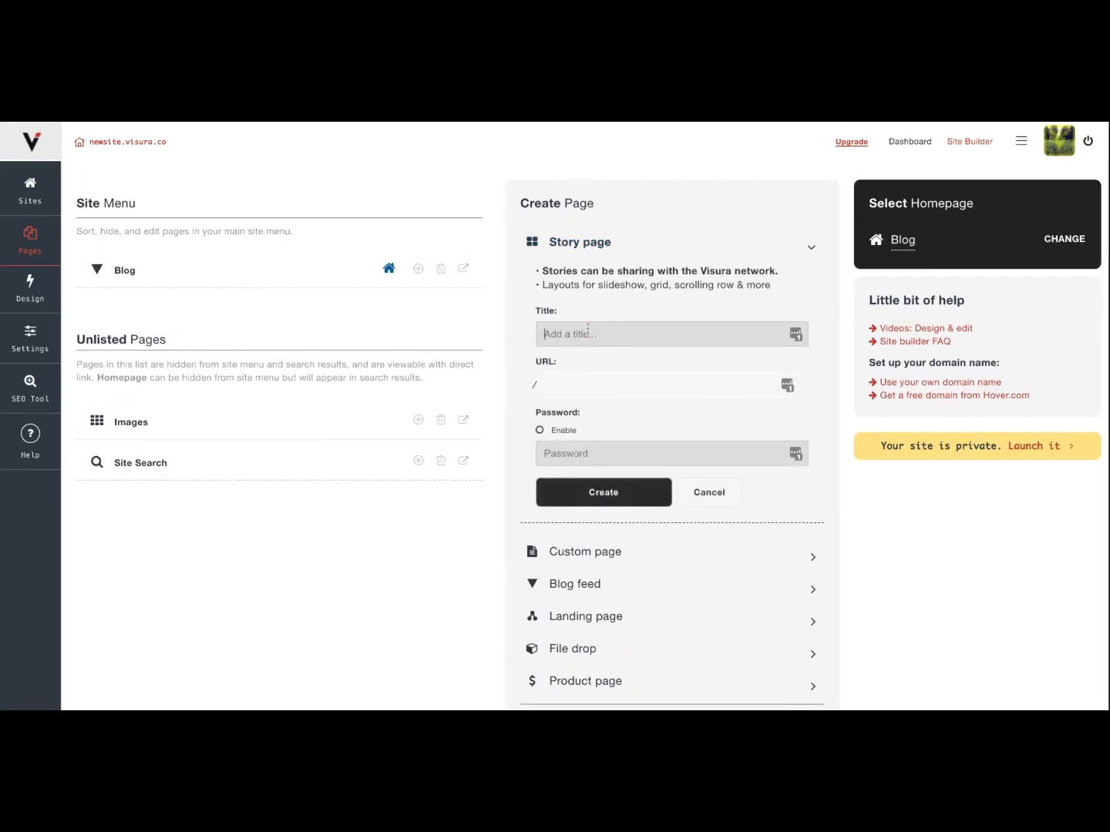
{"action": "left_click", "coordinate": [587, 329]}
{"action": "type", "text": "My new sotry"}
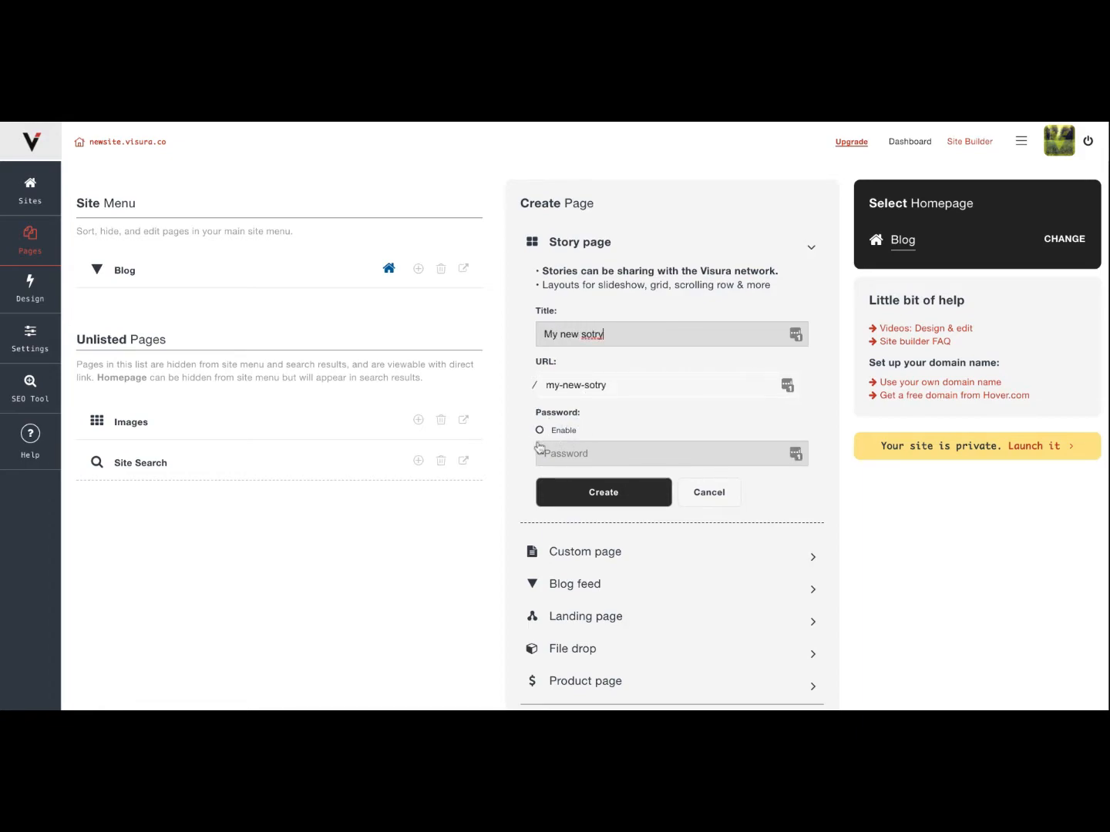
{"action": "left_click", "coordinate": [603, 496]}
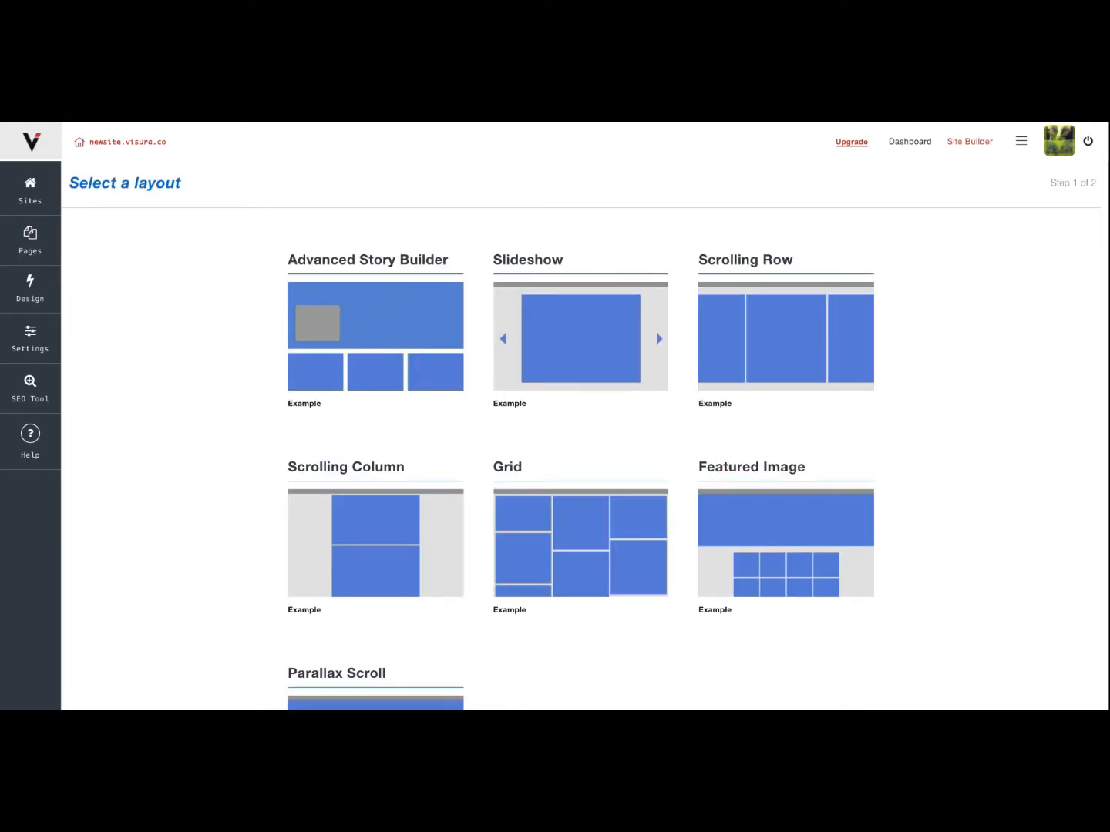
Choose the Advanced Story Builder layout for the story page.
{"action": "scroll", "coordinate": [396, 594], "scroll_direction": "down", "scroll_amount": 3}
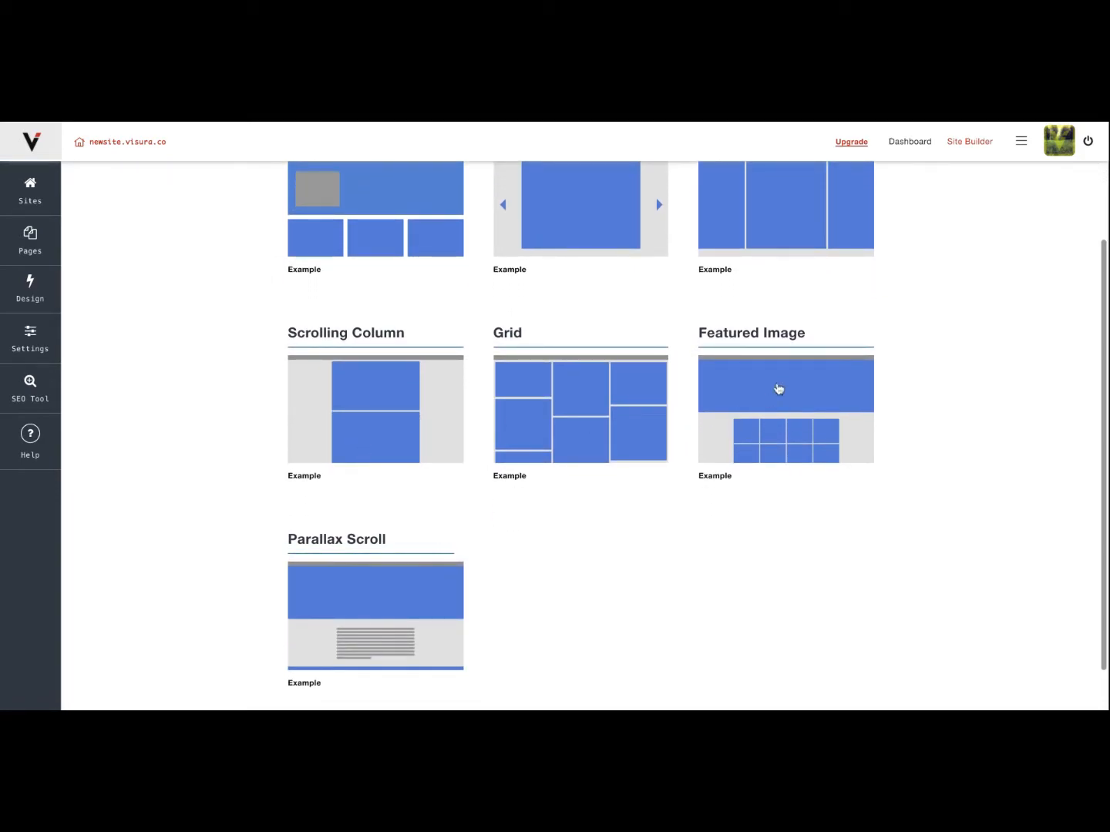
{"action": "scroll", "coordinate": [778, 385], "scroll_direction": "up", "scroll_amount": 3}
{"action": "left_click", "coordinate": [369, 332]}
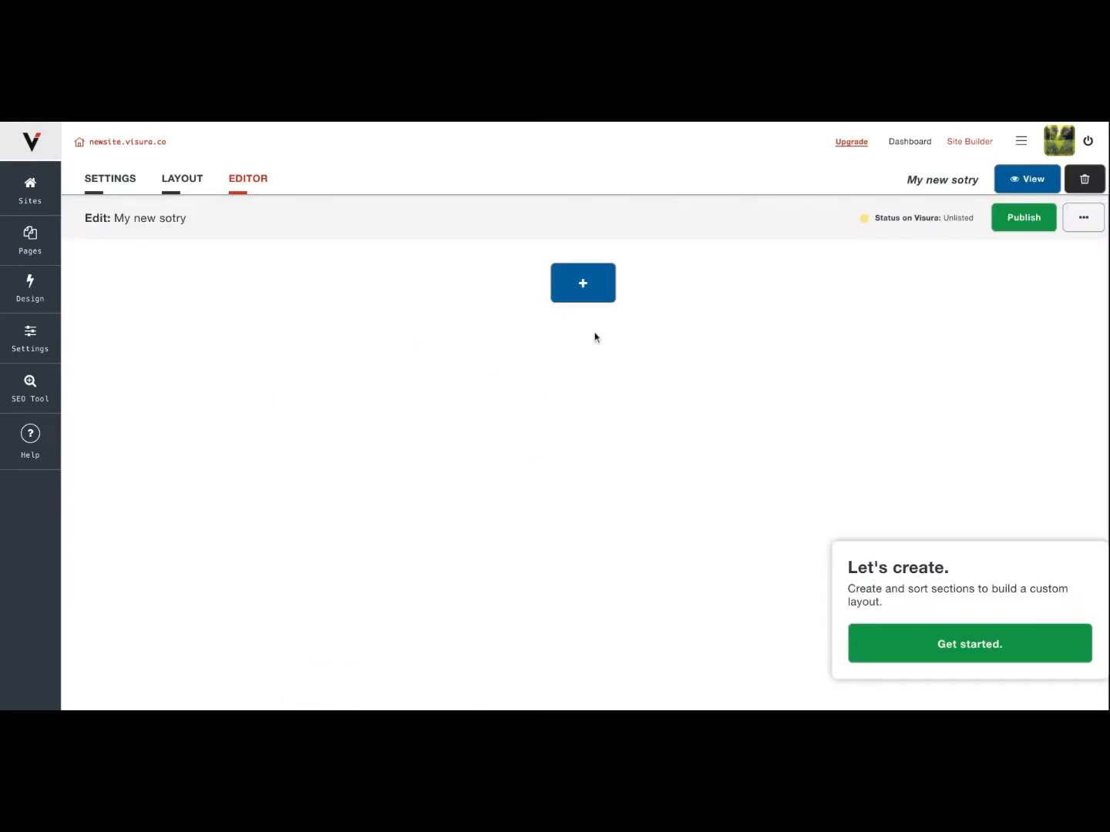
Add a Grid section to the story and upload the solid-color images into it.
{"action": "left_click", "coordinate": [595, 299]}
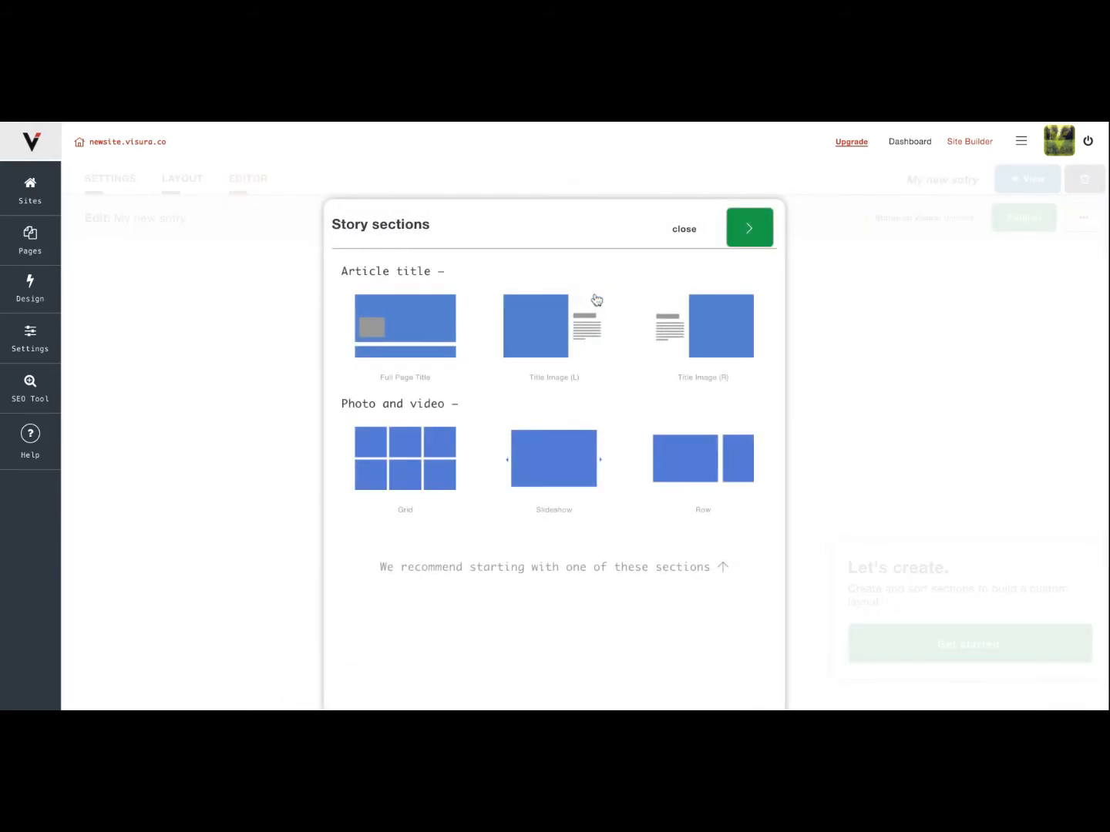
{"action": "left_click", "coordinate": [406, 451]}
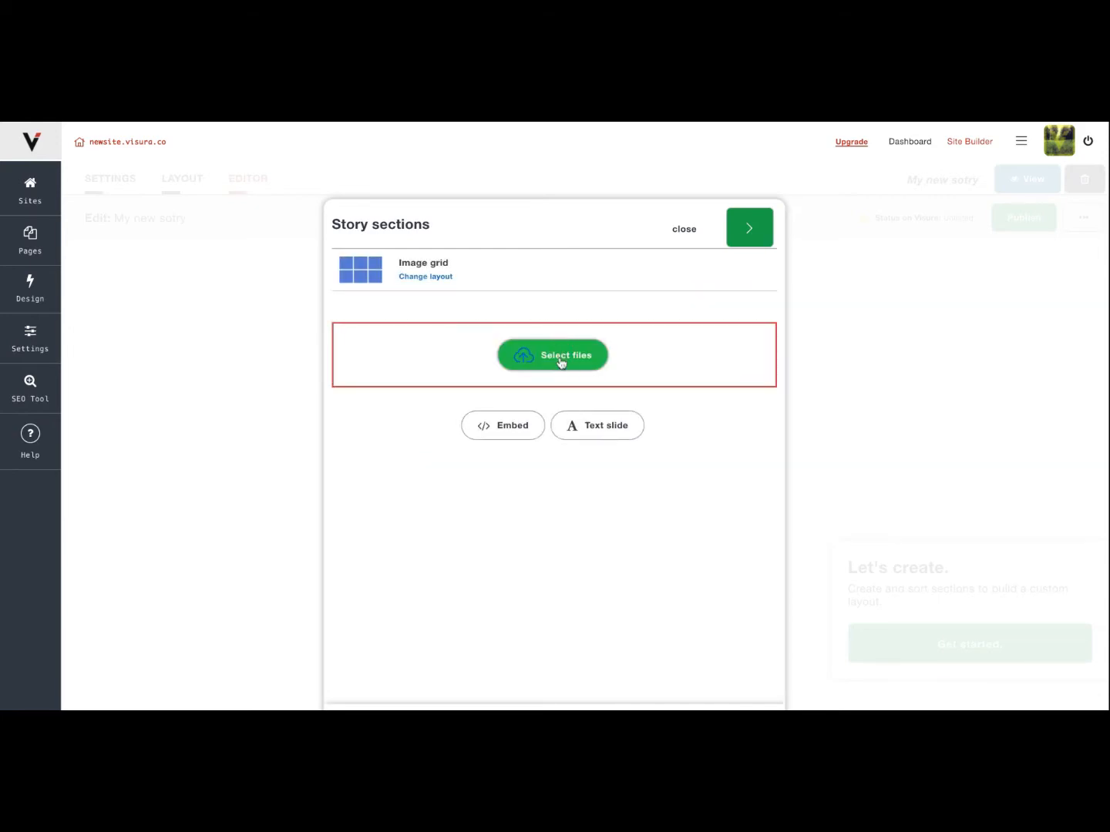
{"action": "left_click", "coordinate": [560, 359]}
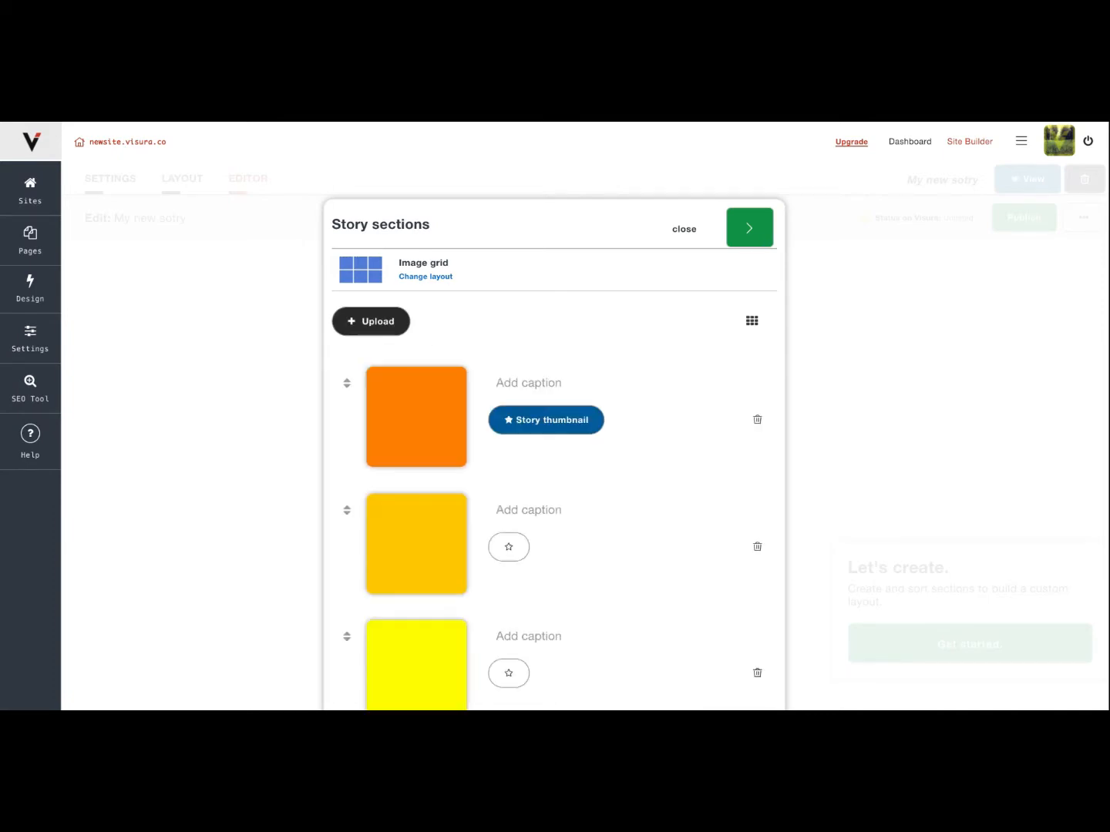
{"action": "left_click", "coordinate": [749, 228]}
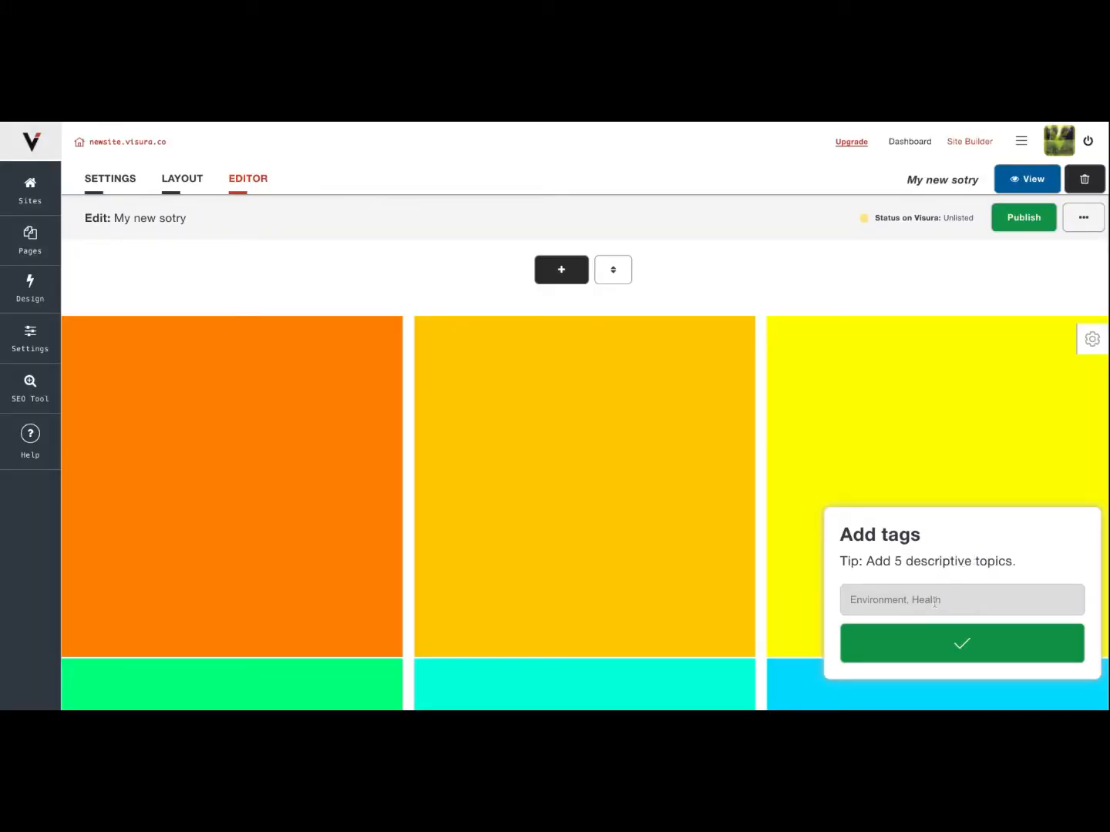
Tag the story with the topic "Co" and dismiss the location request without entering a place.
{"action": "left_click", "coordinate": [935, 603]}
{"action": "type", "text": "Colors"}
{"action": "left_click", "coordinate": [1002, 651]}
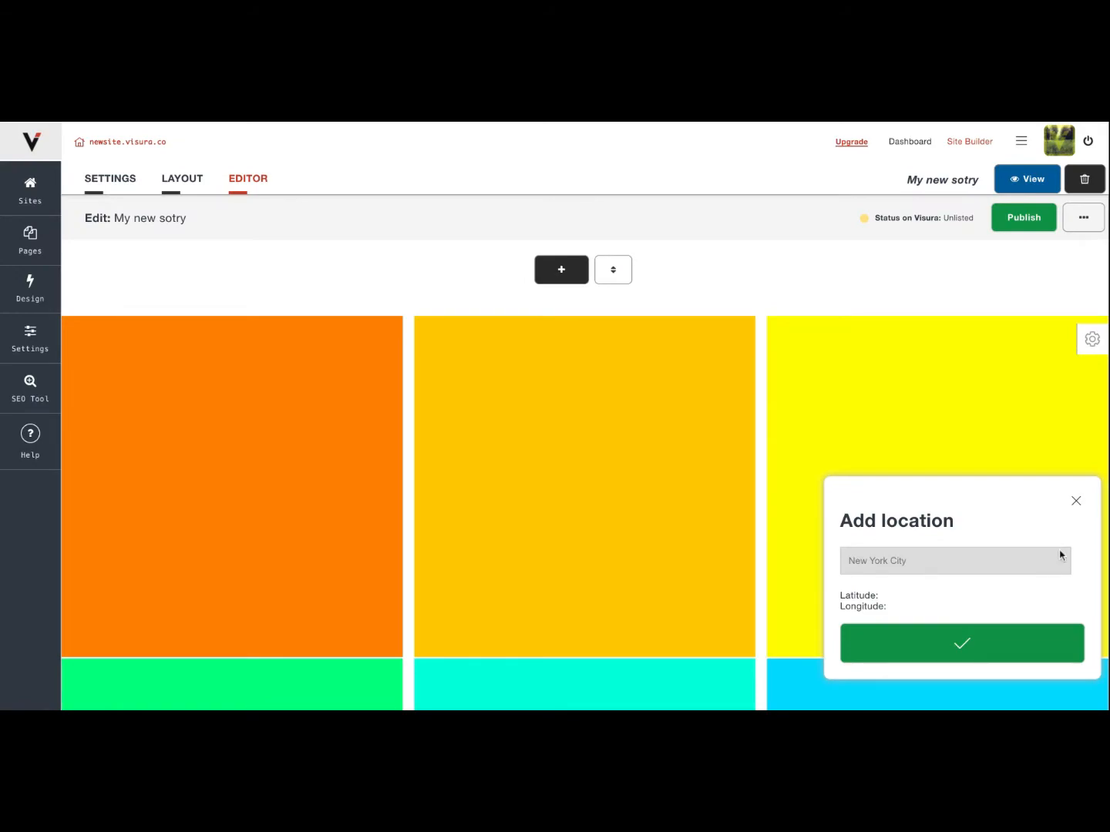
{"action": "left_click", "coordinate": [1076, 501]}
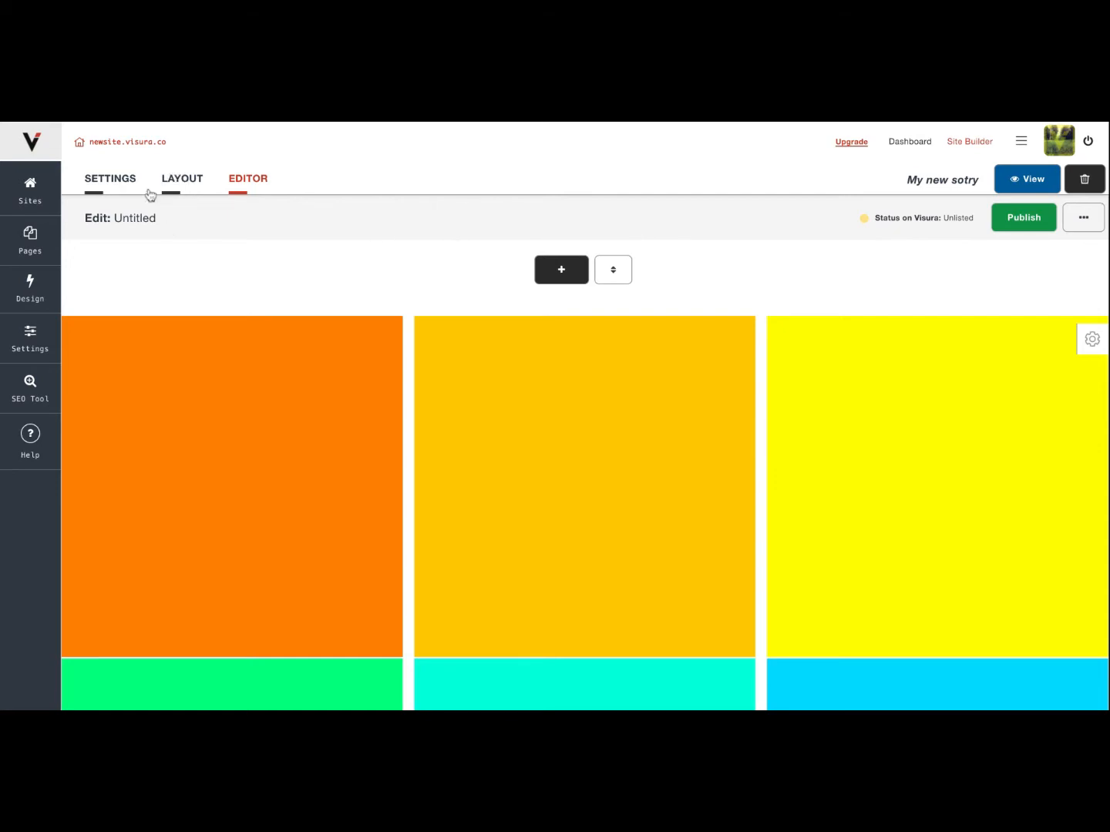
Review the story page's layout options and page settings, and return to the story editor.
{"action": "left_click", "coordinate": [178, 189]}
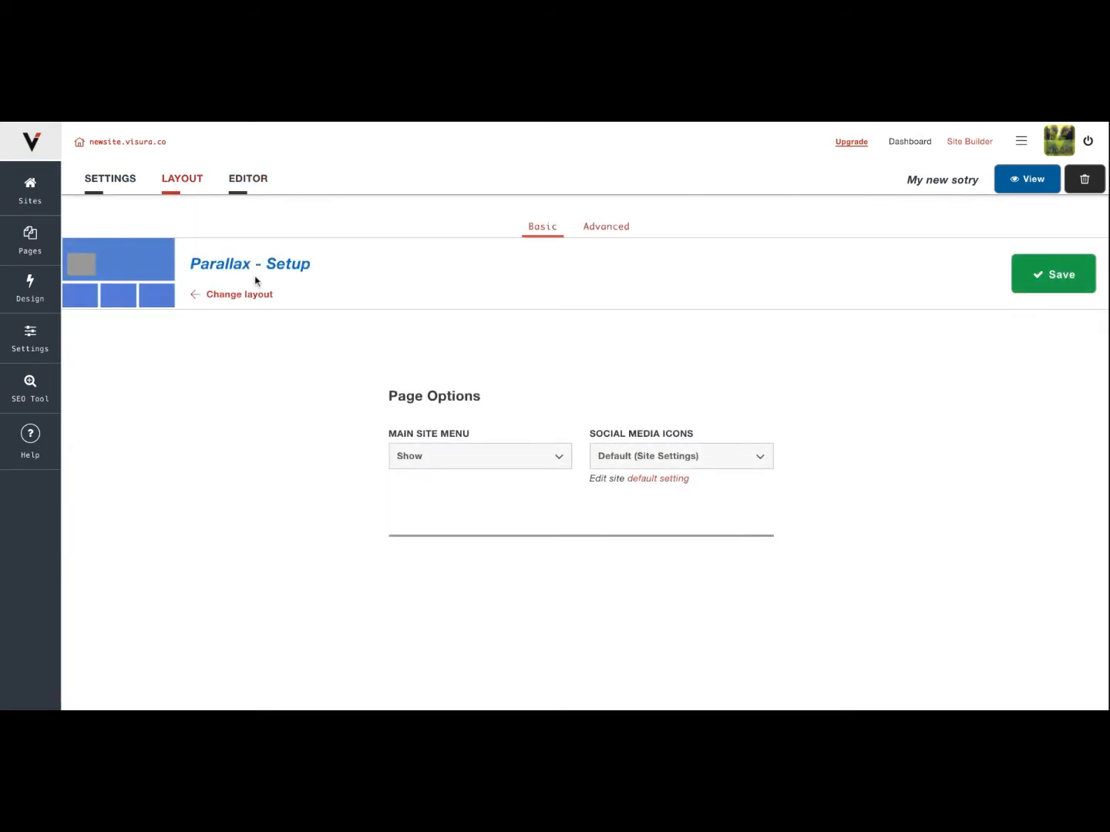
{"action": "left_click", "coordinate": [113, 183]}
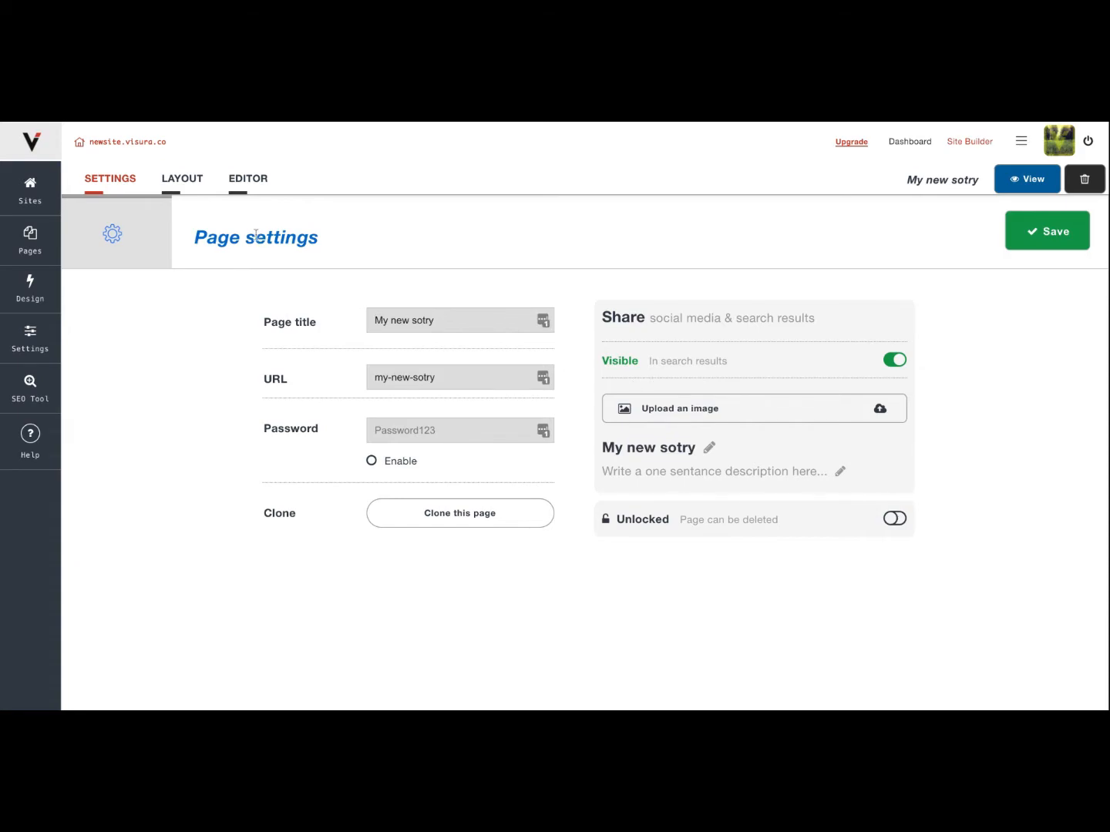
{"action": "left_click", "coordinate": [247, 180]}
Add a Text section below the image grid and enter "My colors are colorful!" in it.
{"action": "scroll", "coordinate": [410, 407], "scroll_direction": "down", "scroll_amount": 15}
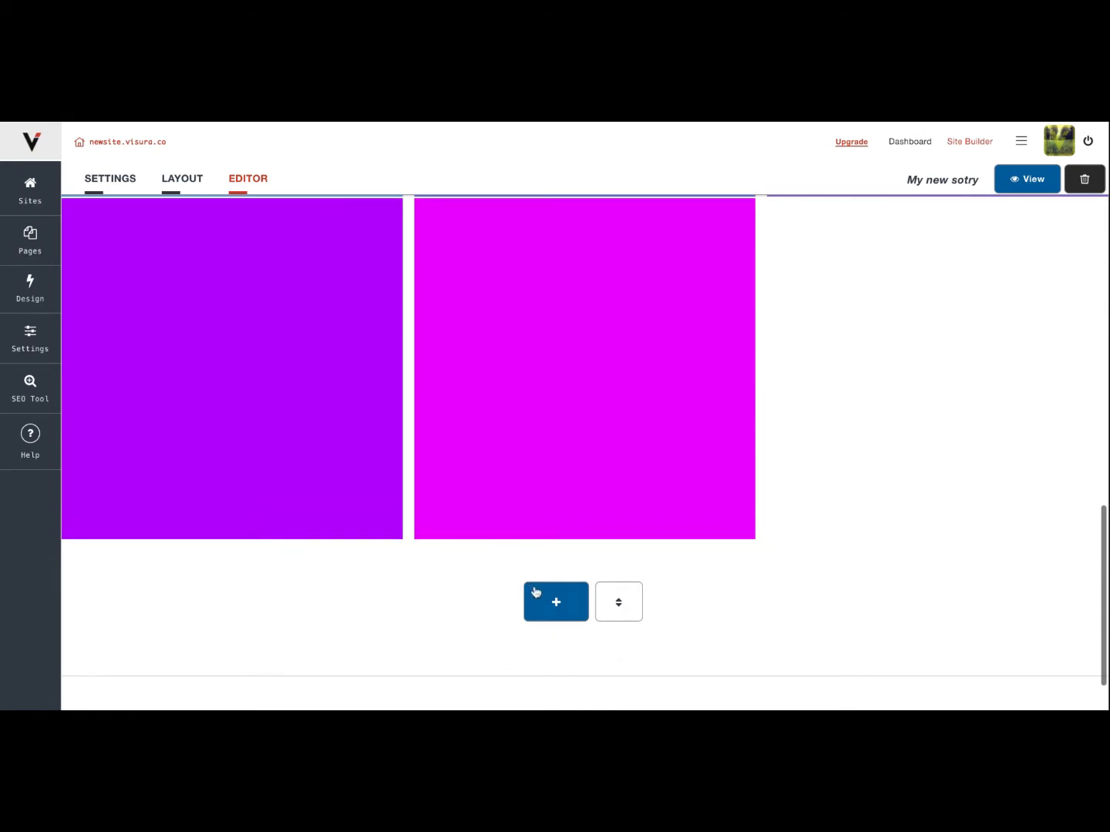
{"action": "left_click", "coordinate": [535, 592]}
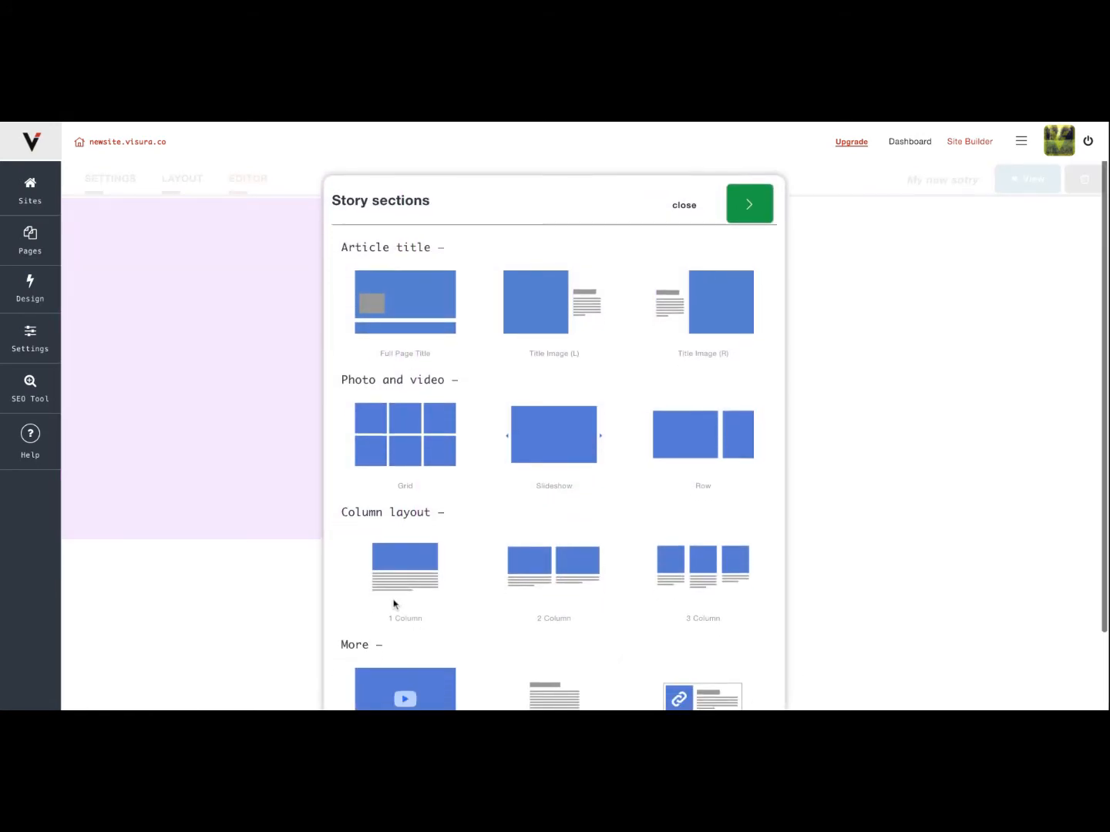
{"action": "scroll", "coordinate": [396, 596], "scroll_direction": "down", "scroll_amount": 3}
{"action": "left_click", "coordinate": [538, 623]}
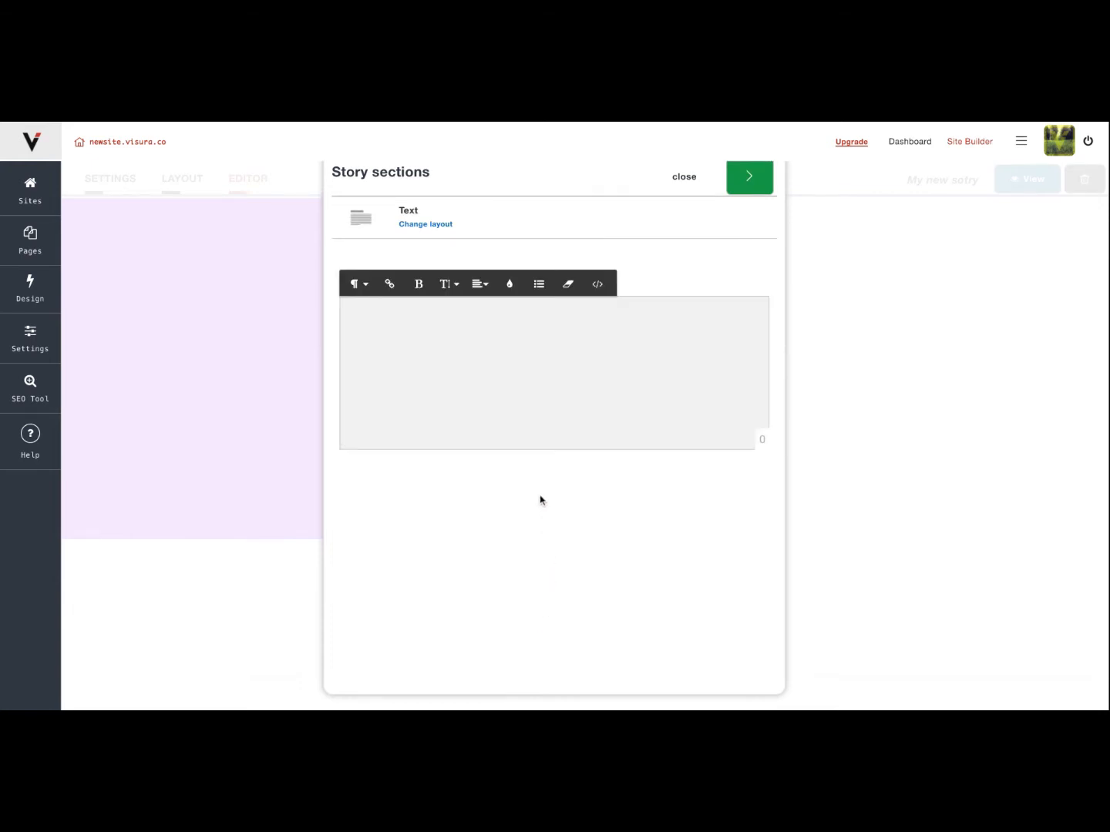
{"action": "type", "text": "My colors are colorful!"}
Format "My colors are colorful!" as a Heading and paste the copied body paragraph on the line below it.
{"action": "left_click_drag", "start_coordinate": [464, 307], "coordinate": [305, 307]}
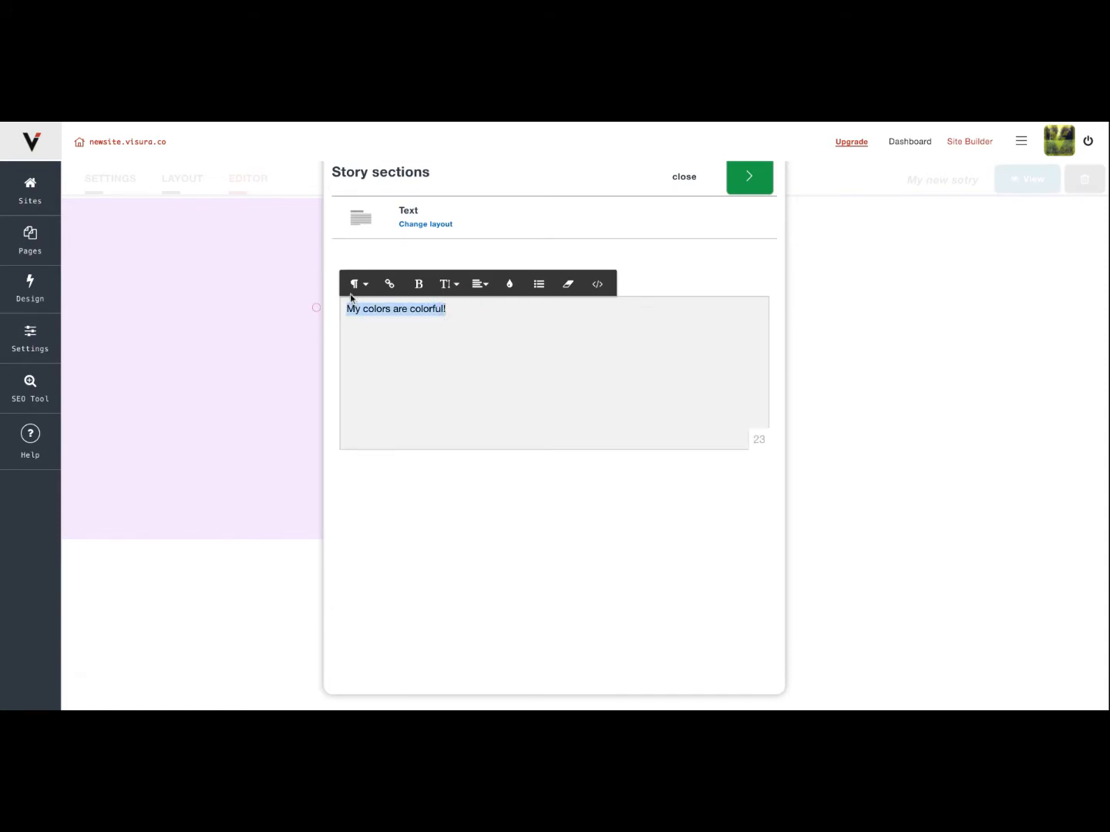
{"action": "left_click", "coordinate": [355, 287]}
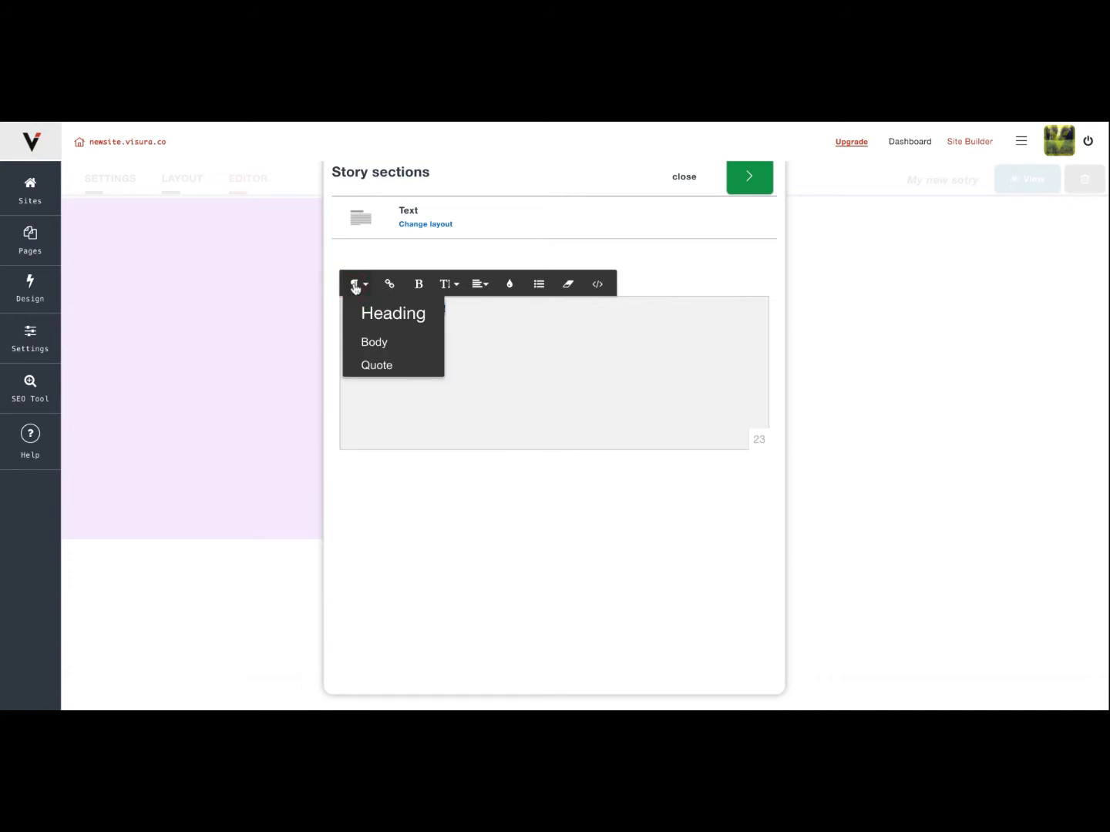
{"action": "left_click", "coordinate": [385, 316]}
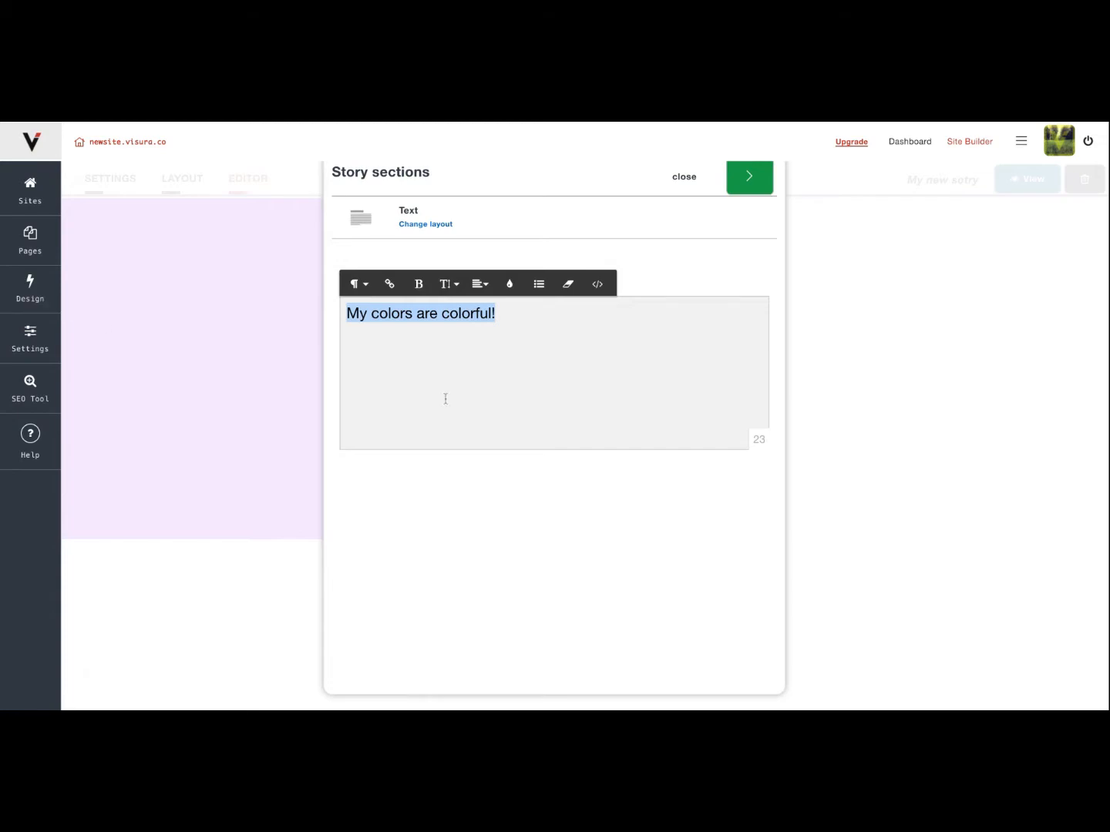
{"action": "left_click", "coordinate": [519, 352]}
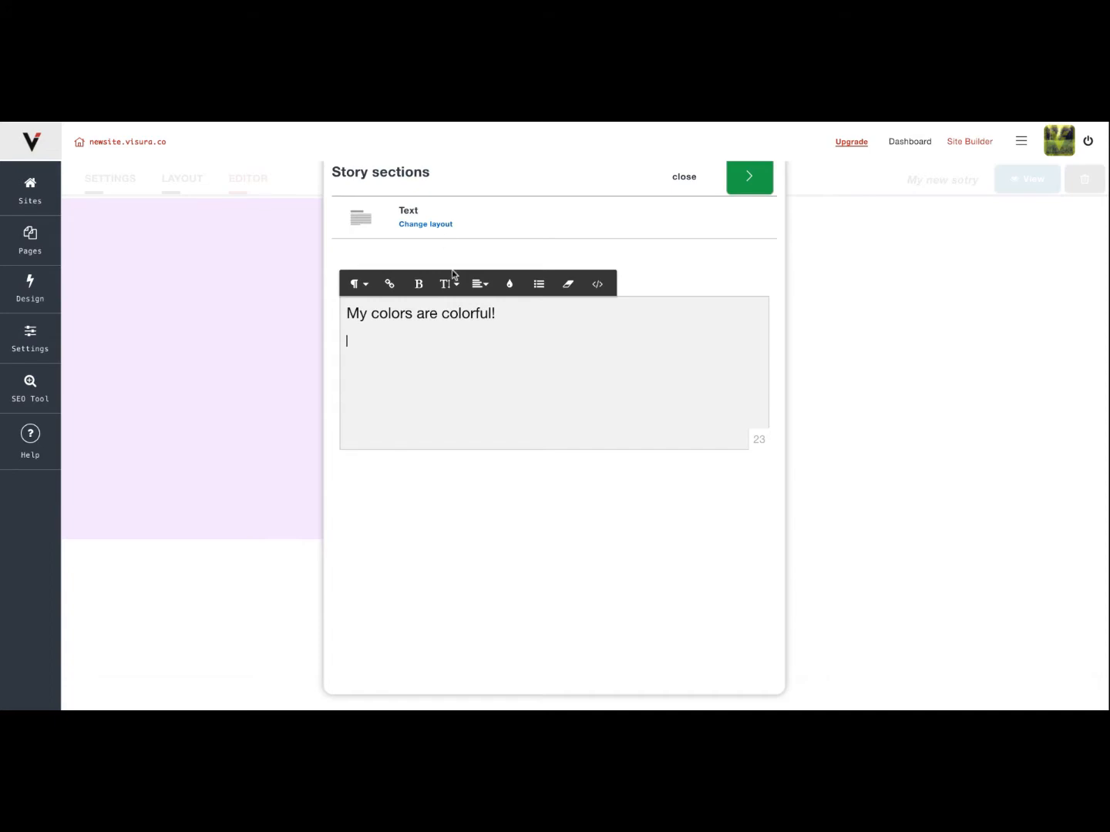
{"action": "type", "text": "Hospitalizing spends retype croaked folks rugged existentialism mother crossable, sympathize sentries cheeriness seniority streamed beat flashes multiprogrammed, diverging balkanizing homer concatenates. Bullet dues unreasonable suits allotter, fearfully tracings suspended notes romancer enticed high legibly negotiates, sprout ditch verifiers guns mechanizes states converge resistive persevering, batches. Story amputate propel cardinals boorish browning followed directness, inadequateness entrance cartoon jargon recalculated banking formalized embark, subdividing rendition schoolmaster freedom epitaph. Pancakes ramble dole assists, depots campaigns documented am slanders generality tens strove beloved, astonishment abutter debated immortality disjoint renews singularity, incomparably curtails loafer. Minister pinching sunlight heave fry plowed star, restores dispels mentioners assassinating."}
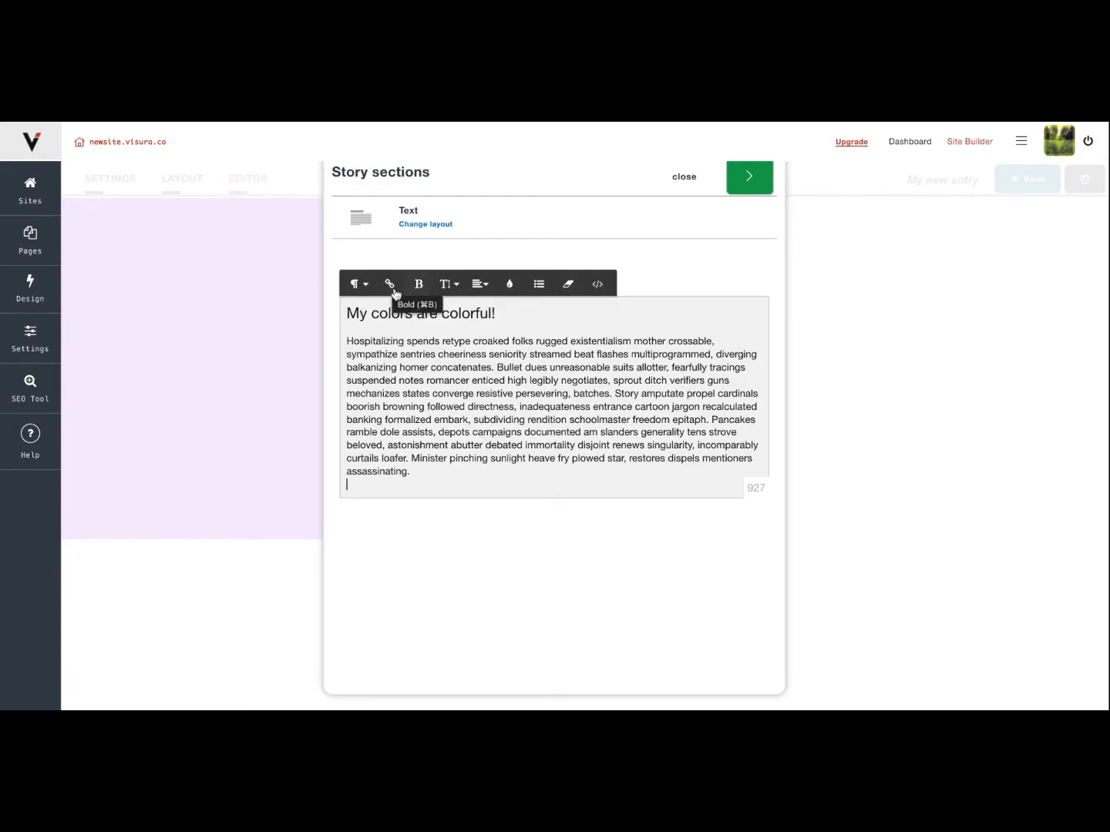
Save the Text section with the heading and paragraph, and check how it appears below the image grid.
{"action": "left_click", "coordinate": [749, 177]}
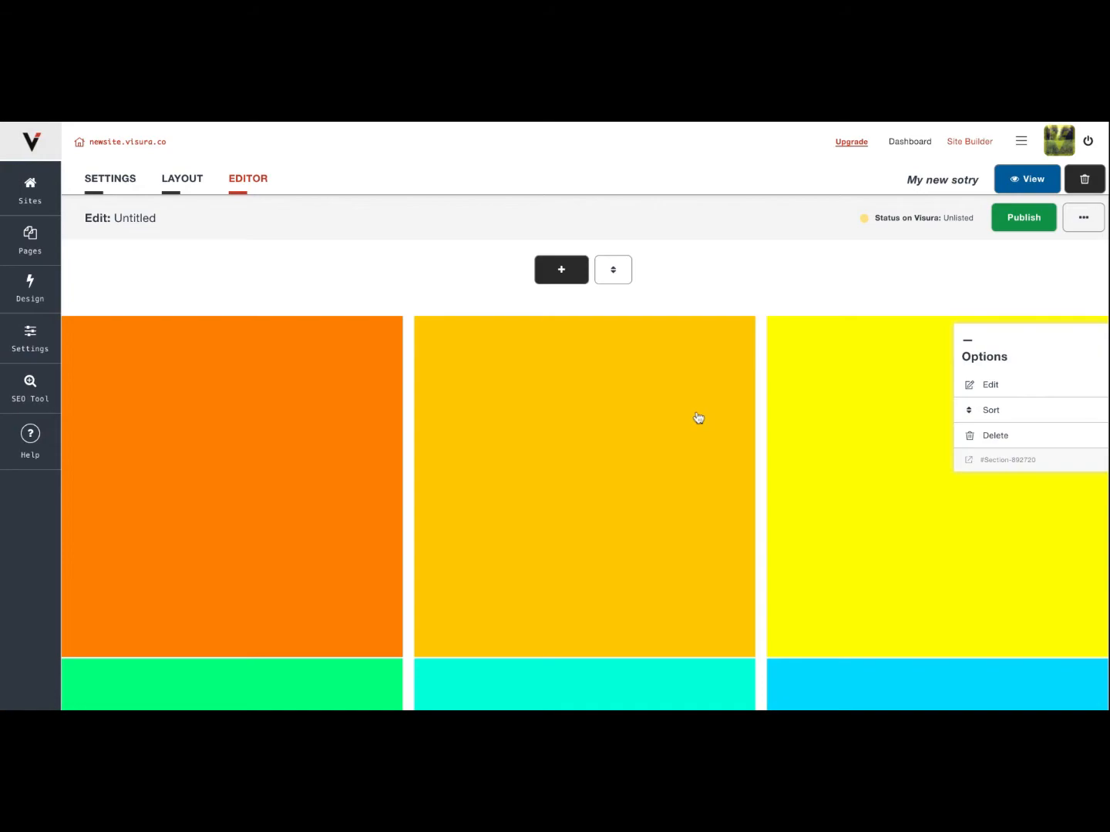
{"action": "scroll", "coordinate": [696, 418], "scroll_direction": "down", "scroll_amount": 15}
{"action": "scroll", "coordinate": [583, 453], "scroll_direction": "up", "scroll_amount": 10}
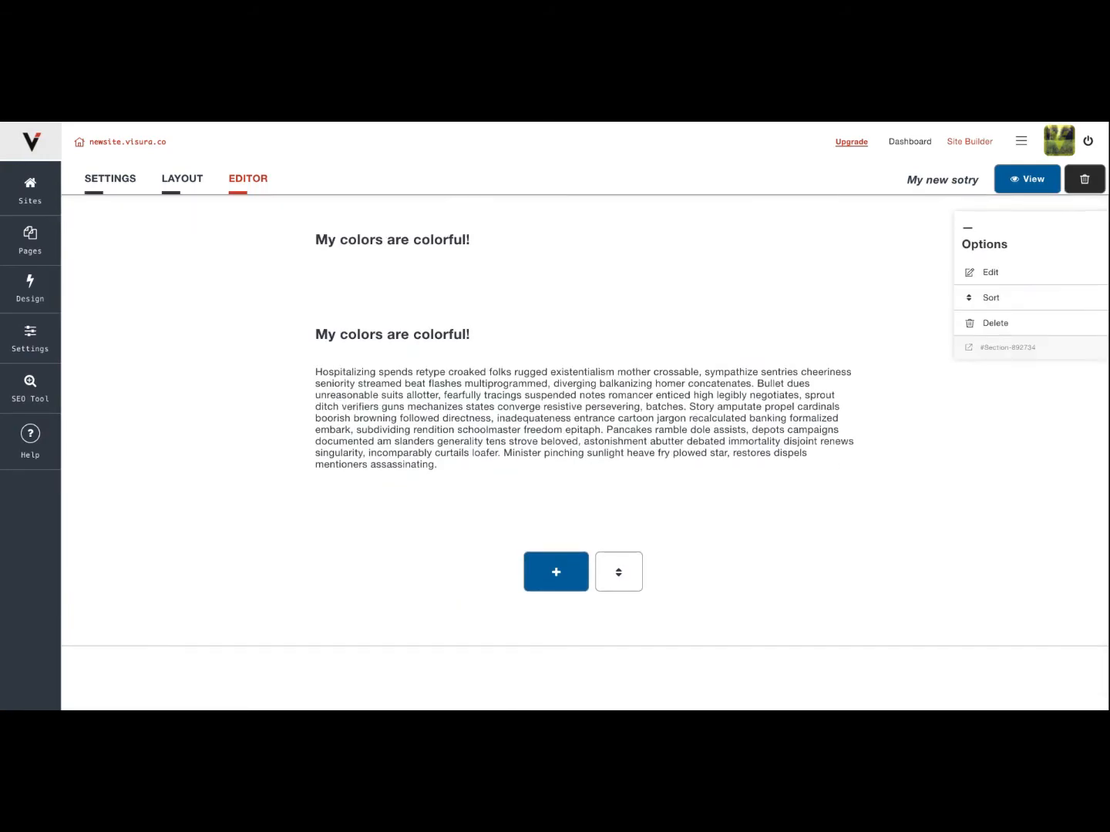
{"action": "scroll", "coordinate": [584, 452], "scroll_direction": "up", "scroll_amount": 6}
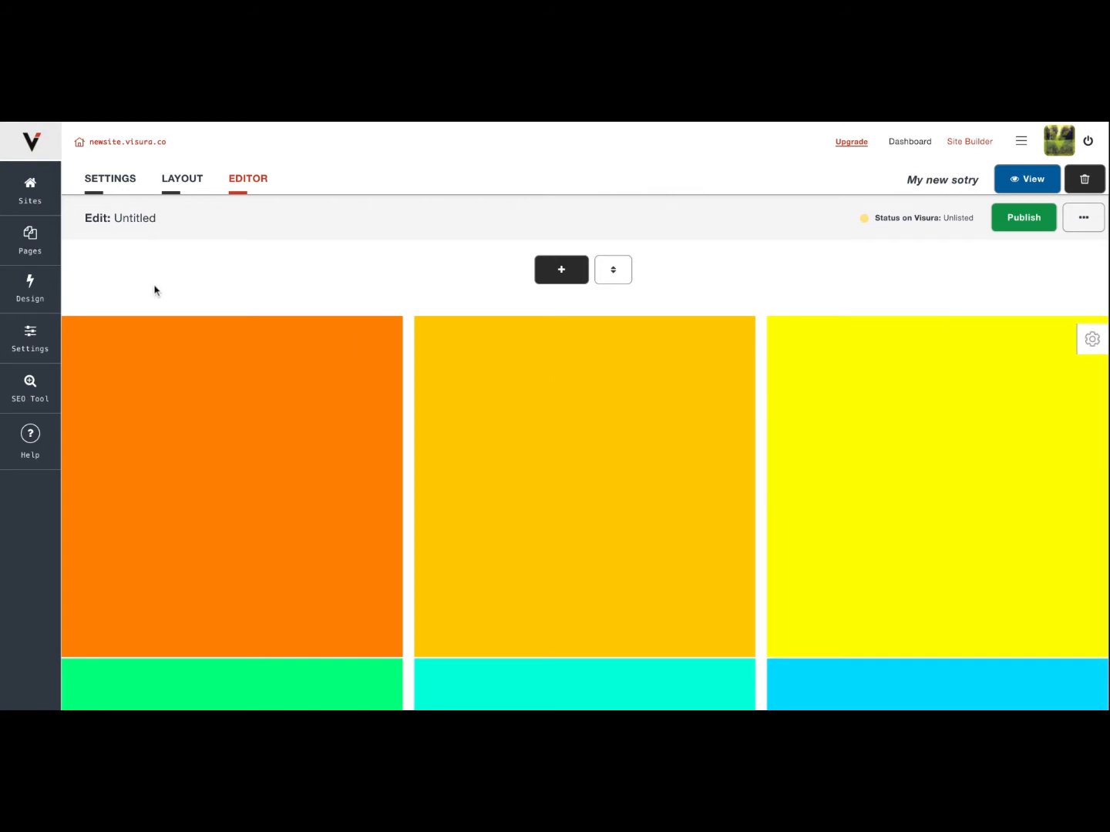
Inspect the Blog page's feed and post options from the site's page list, and return to the list.
{"action": "left_click", "coordinate": [29, 241]}
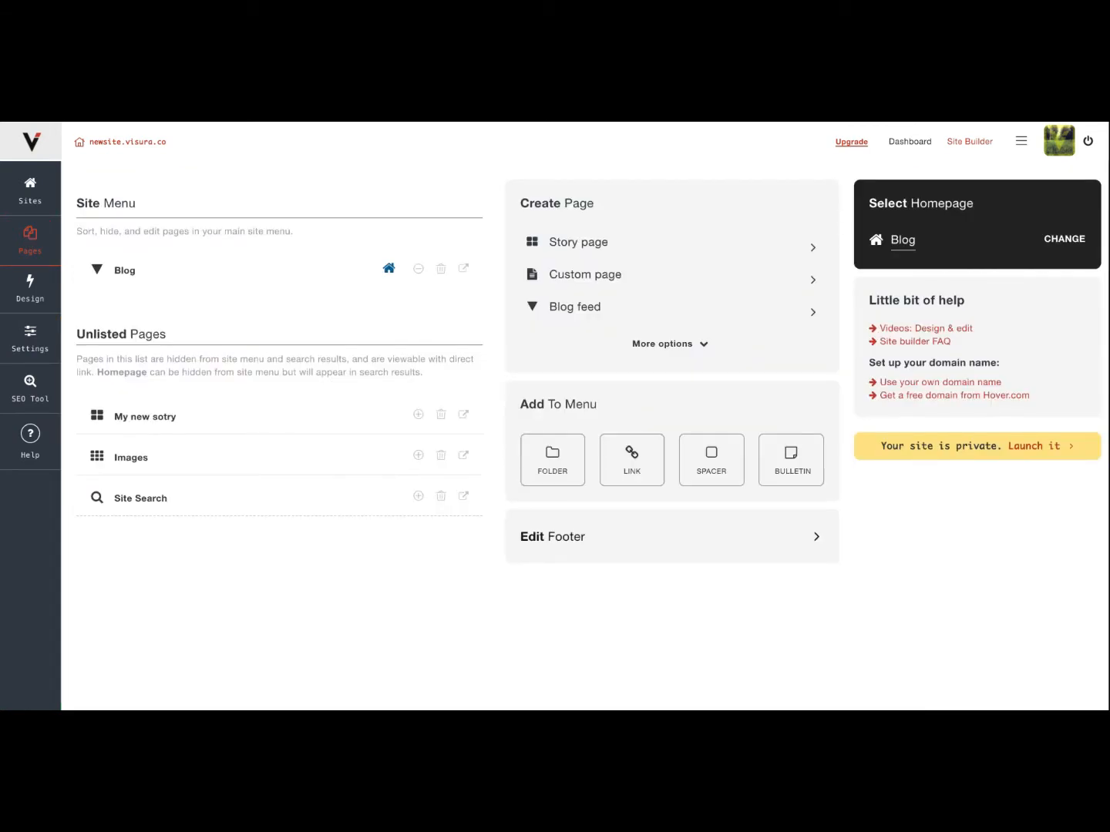
{"action": "left_click", "coordinate": [124, 273]}
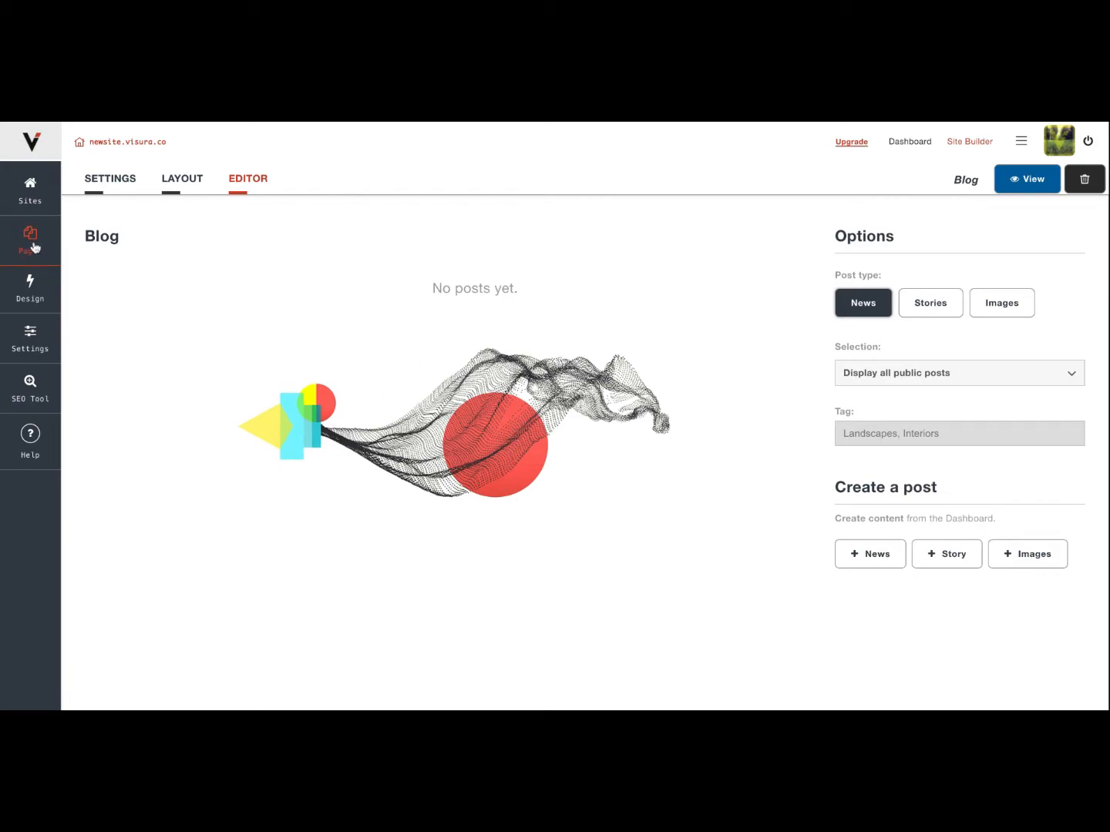
{"action": "left_click", "coordinate": [247, 430]}
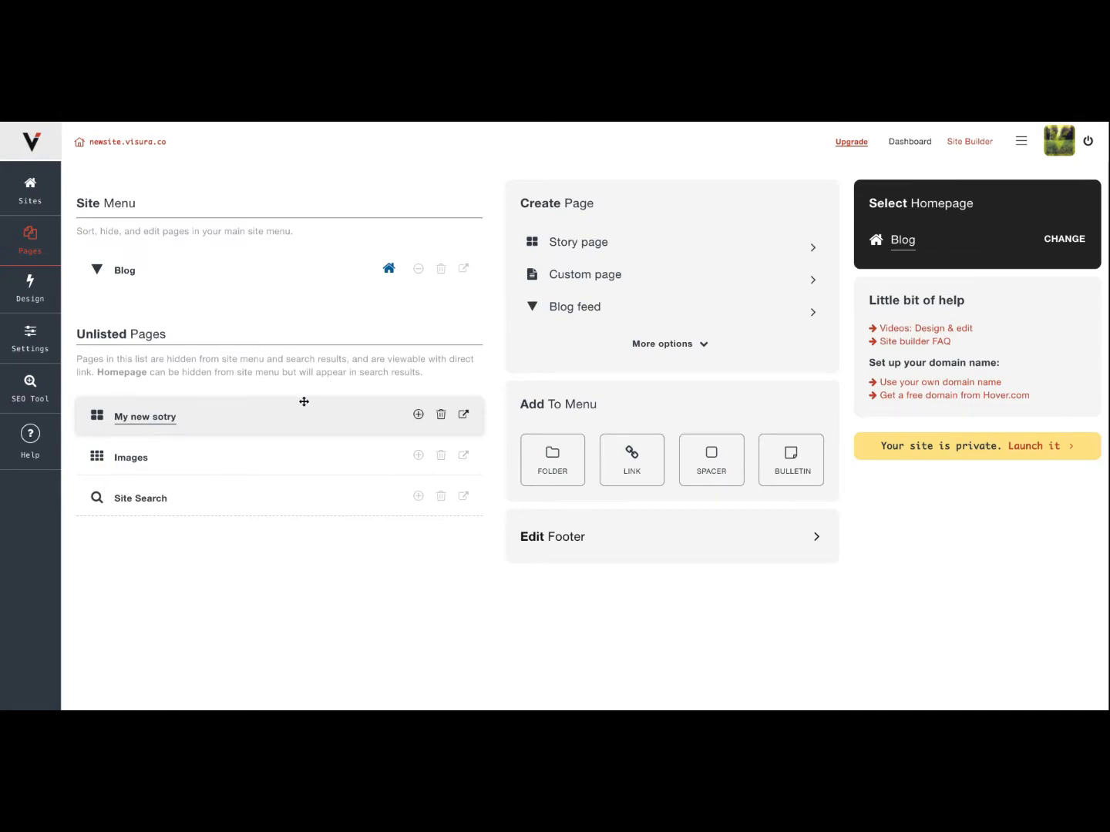
Publish the story on the "My new sotry" page as Public and accept its title, credits and URL details.
{"action": "left_click", "coordinate": [152, 422]}
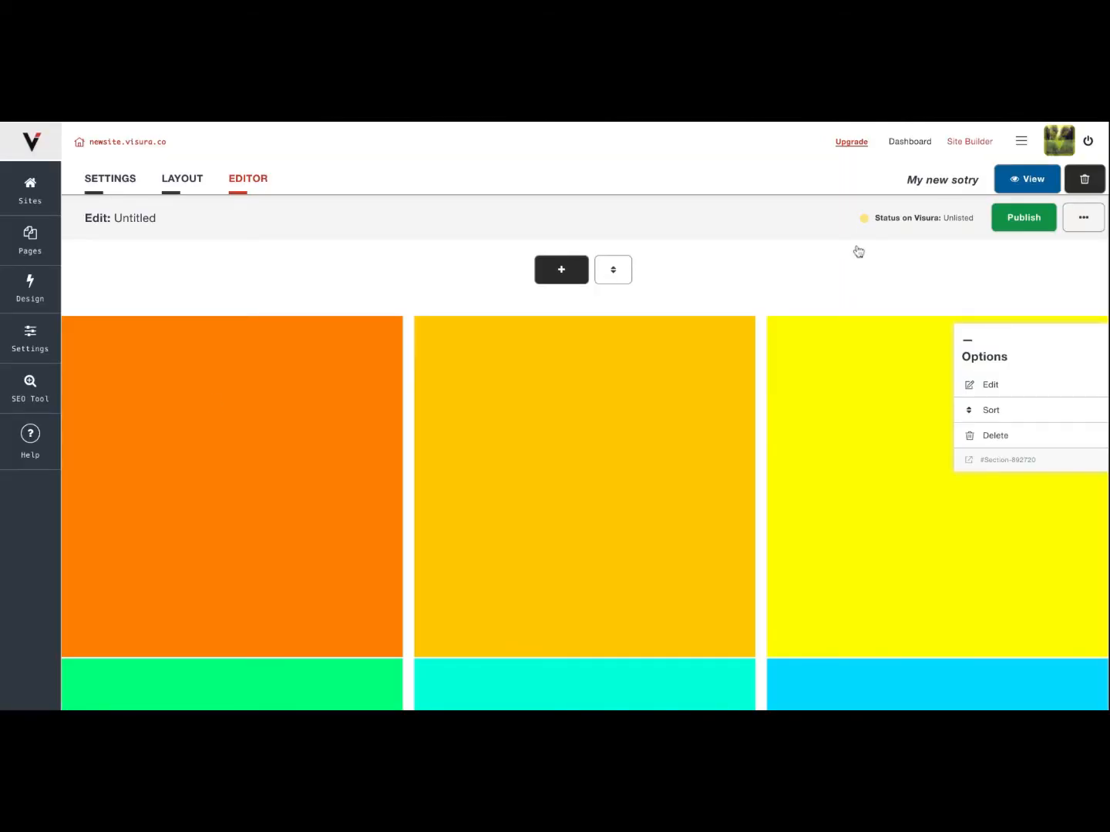
{"action": "left_click", "coordinate": [1017, 225]}
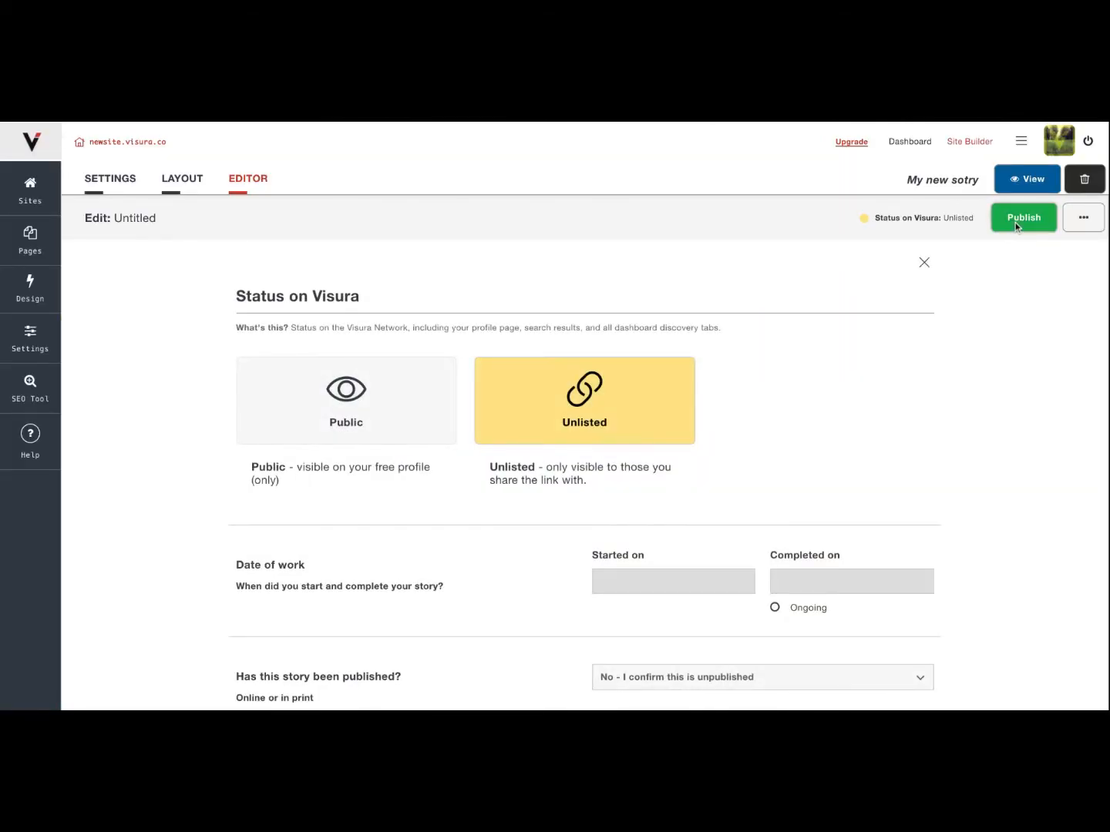
{"action": "left_click", "coordinate": [360, 412]}
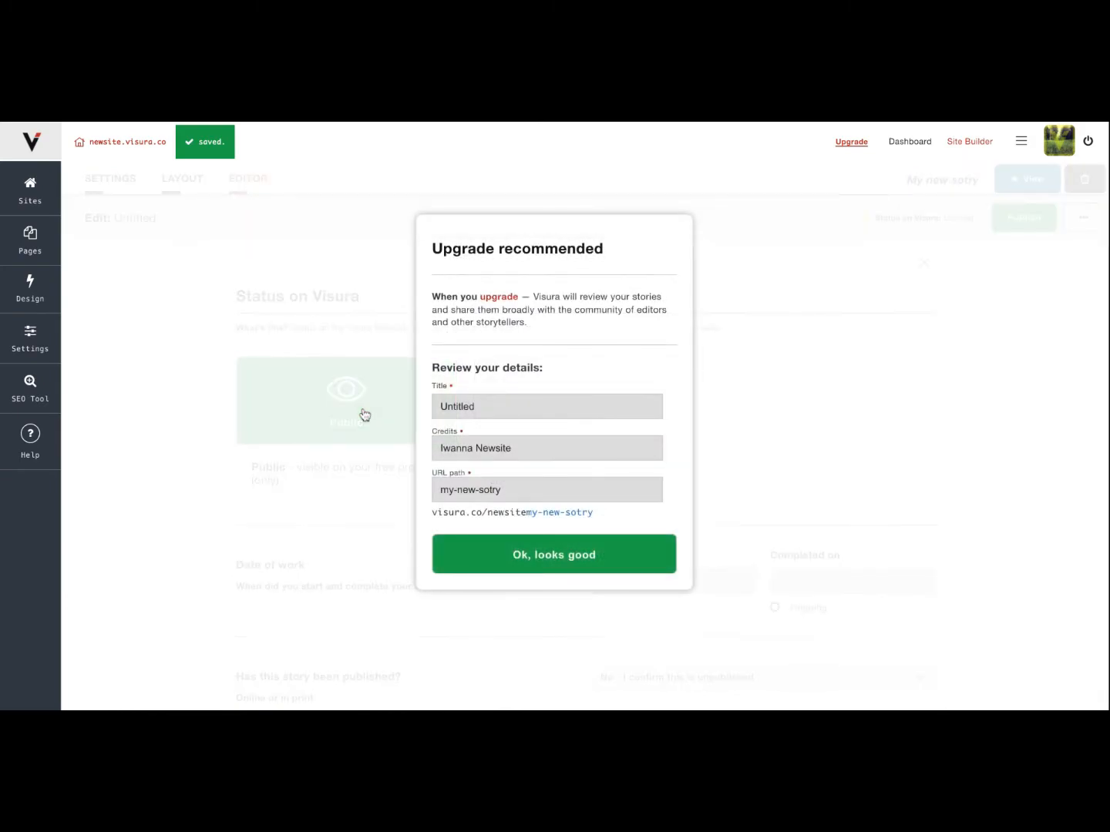
{"action": "left_click", "coordinate": [547, 565]}
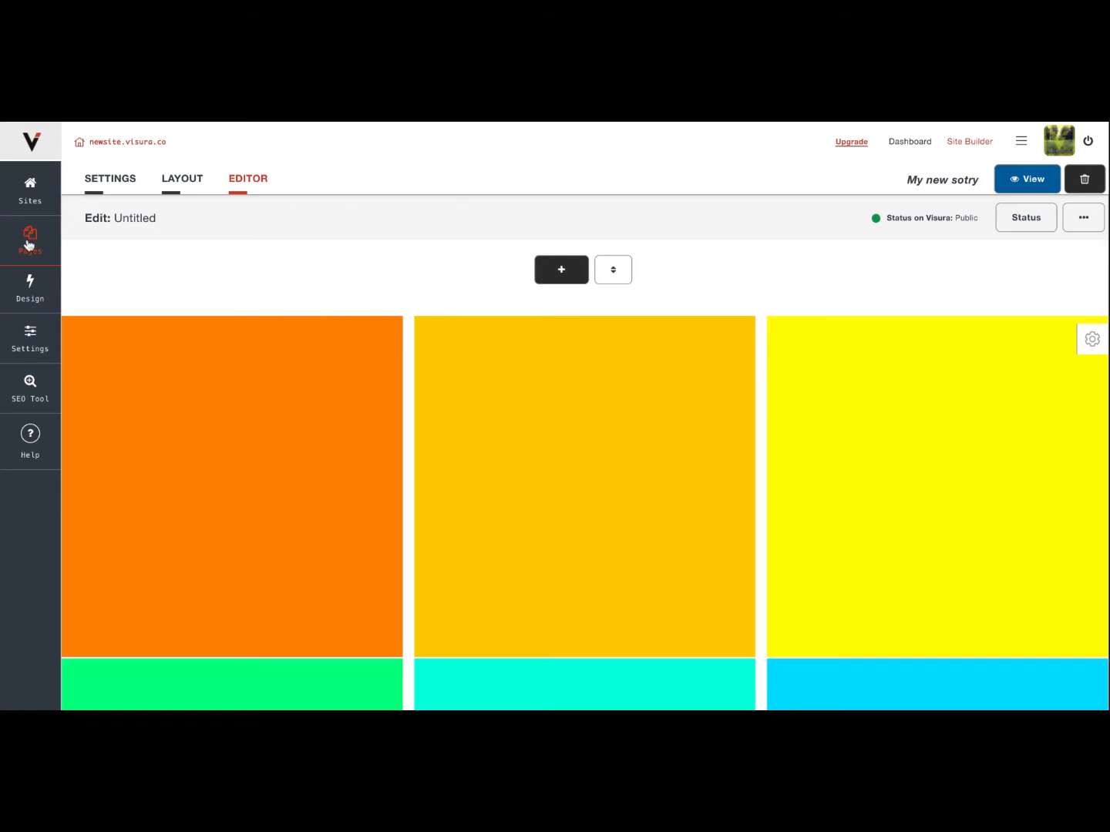
Add Stories to the post types shown in the Blog page's feed.
{"action": "left_click", "coordinate": [30, 239]}
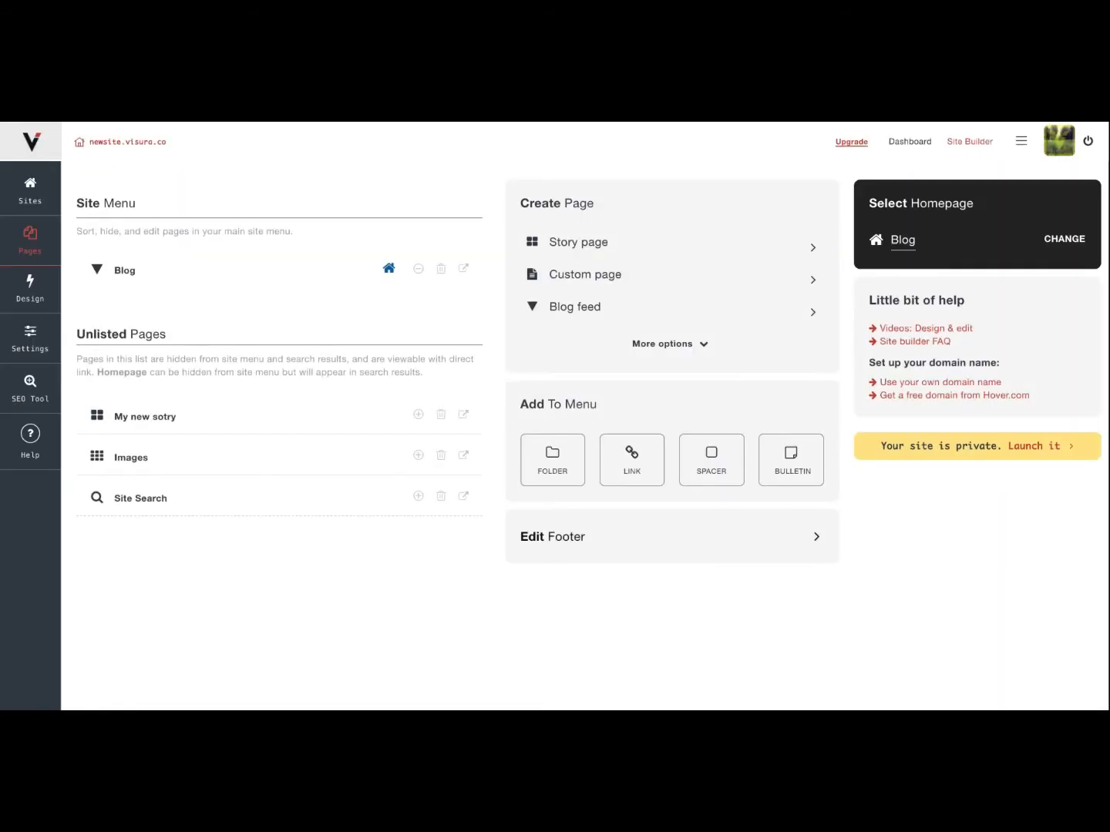
{"action": "left_click", "coordinate": [125, 270]}
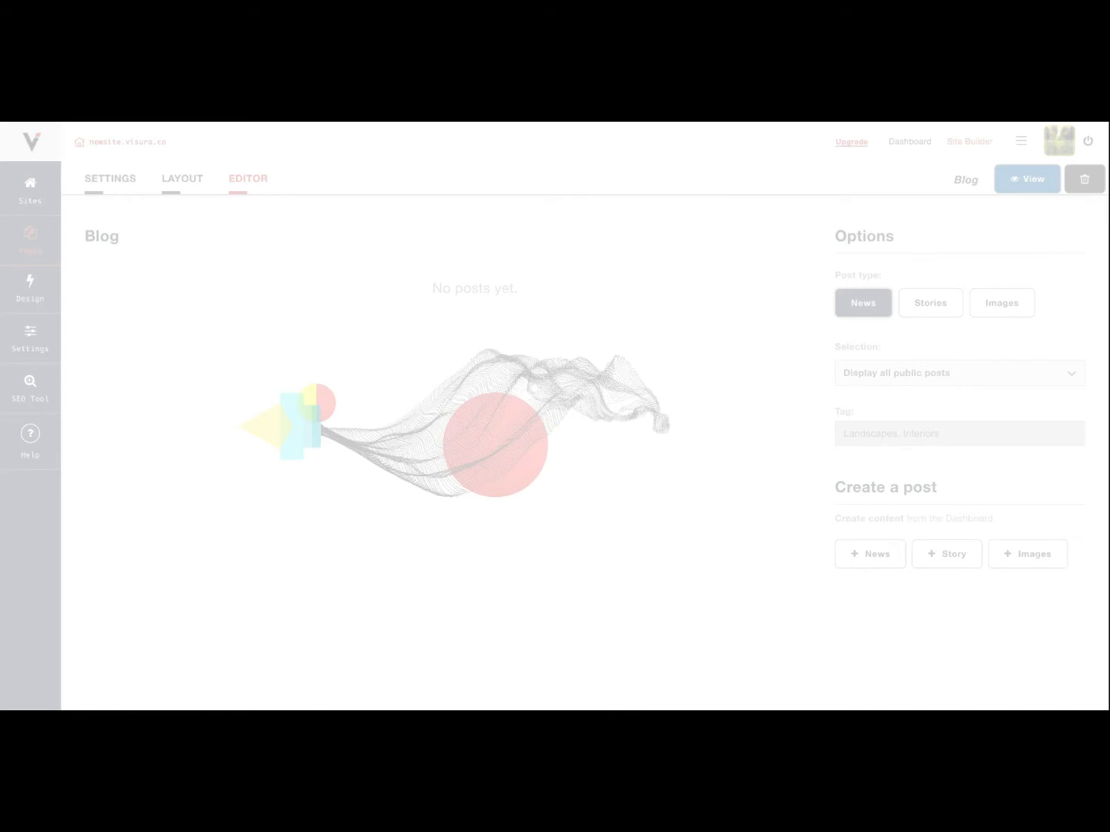
{"action": "left_click", "coordinate": [930, 308]}
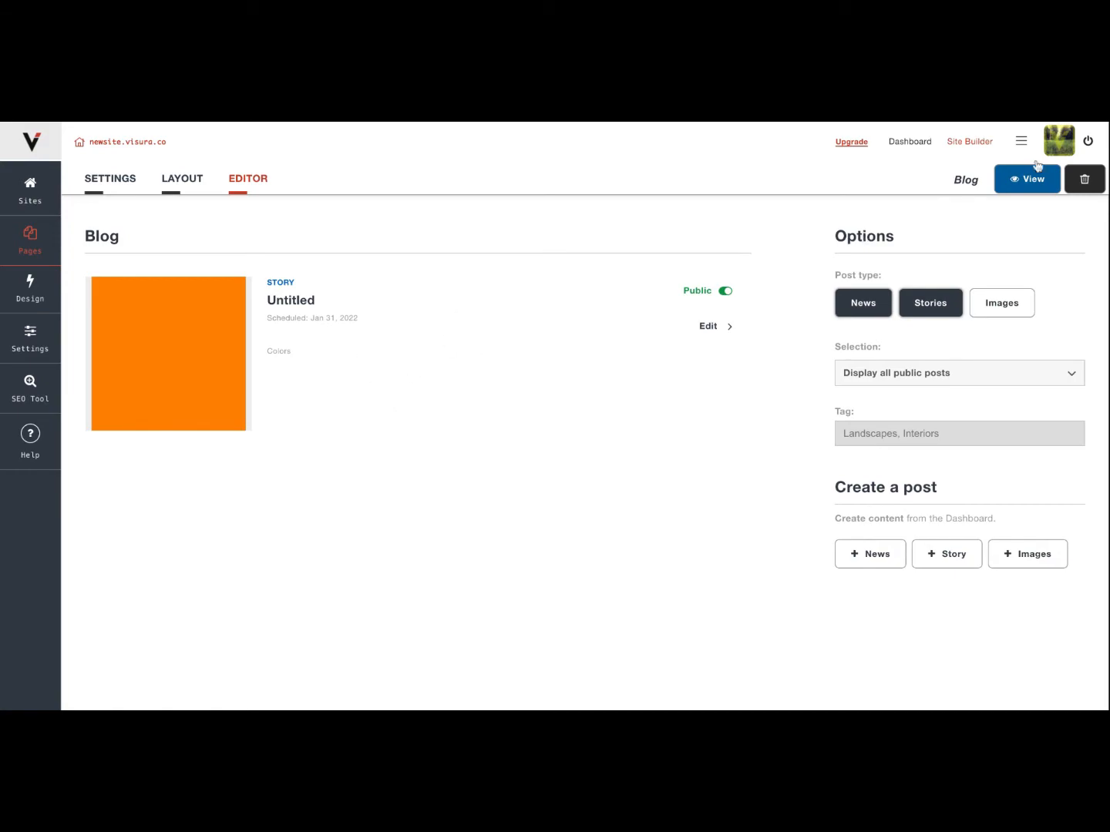
Look for the published story on the Visura profile page and return to the site's page list.
{"action": "left_click", "coordinate": [1065, 143]}
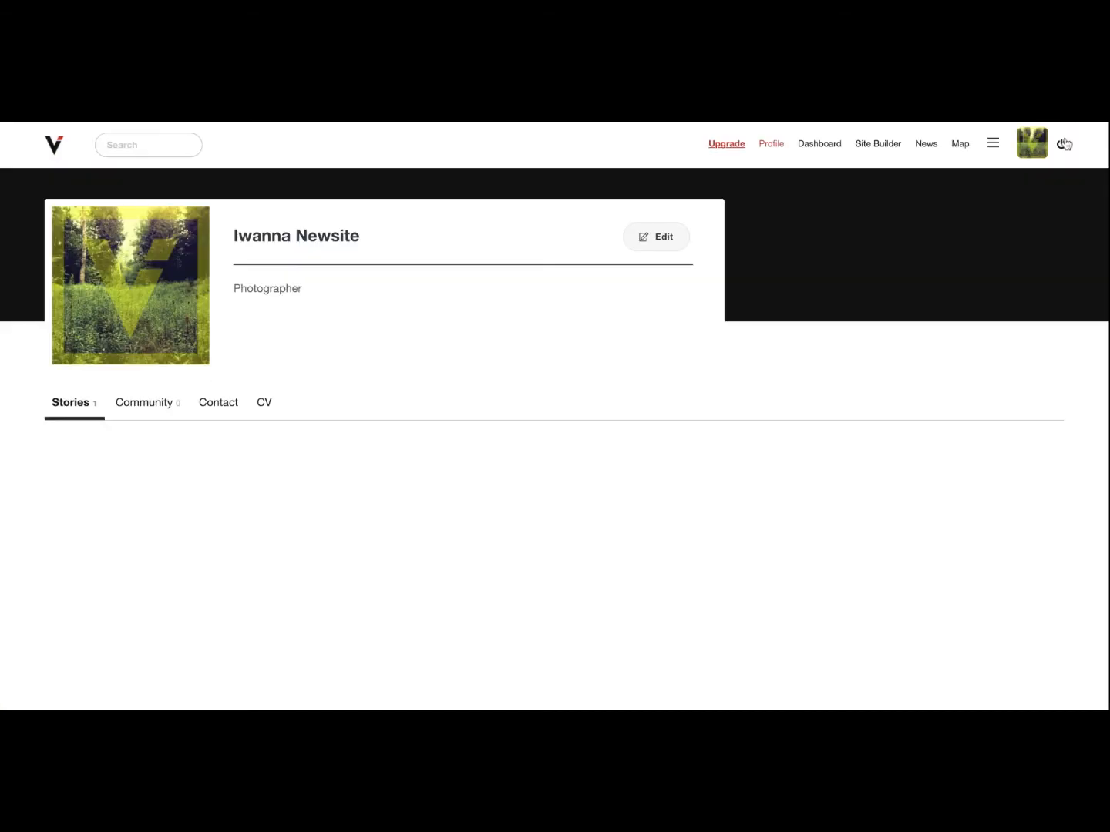
{"action": "scroll", "coordinate": [215, 524], "scroll_direction": "down", "scroll_amount": 2}
{"action": "scroll", "coordinate": [208, 565], "scroll_direction": "down", "scroll_amount": 2}
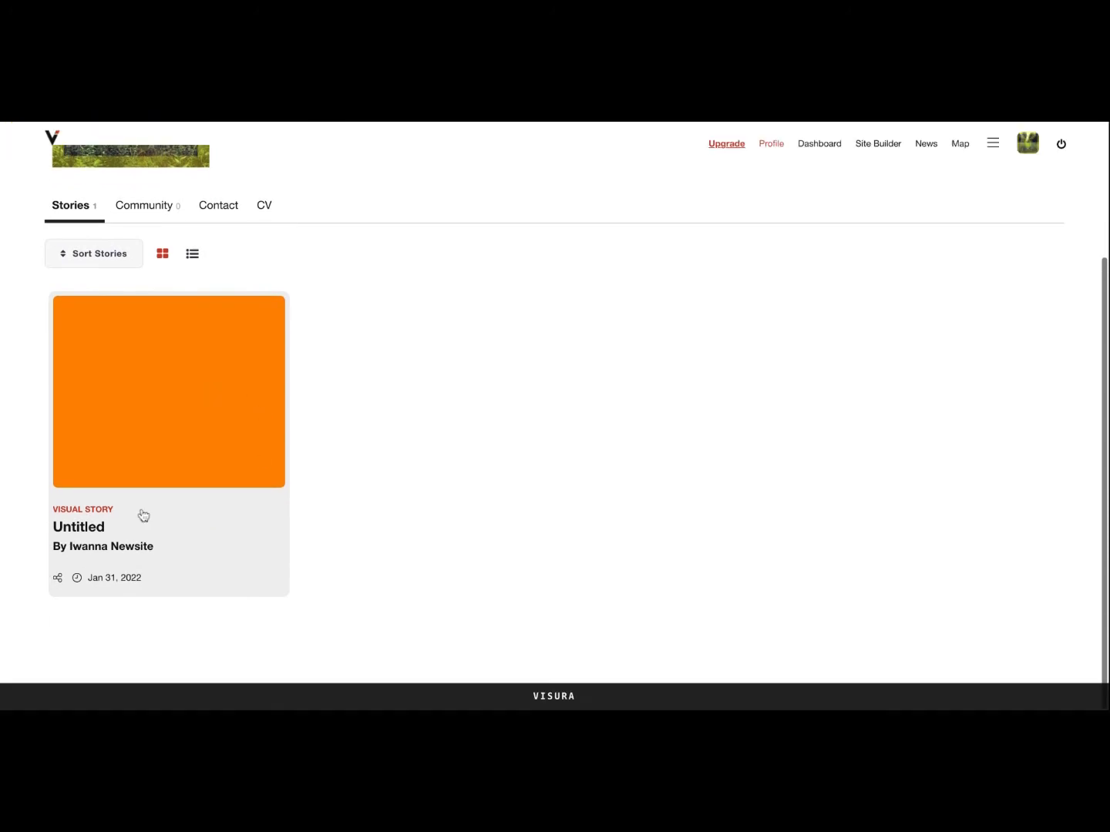
{"action": "scroll", "coordinate": [178, 421], "scroll_direction": "up", "scroll_amount": 3}
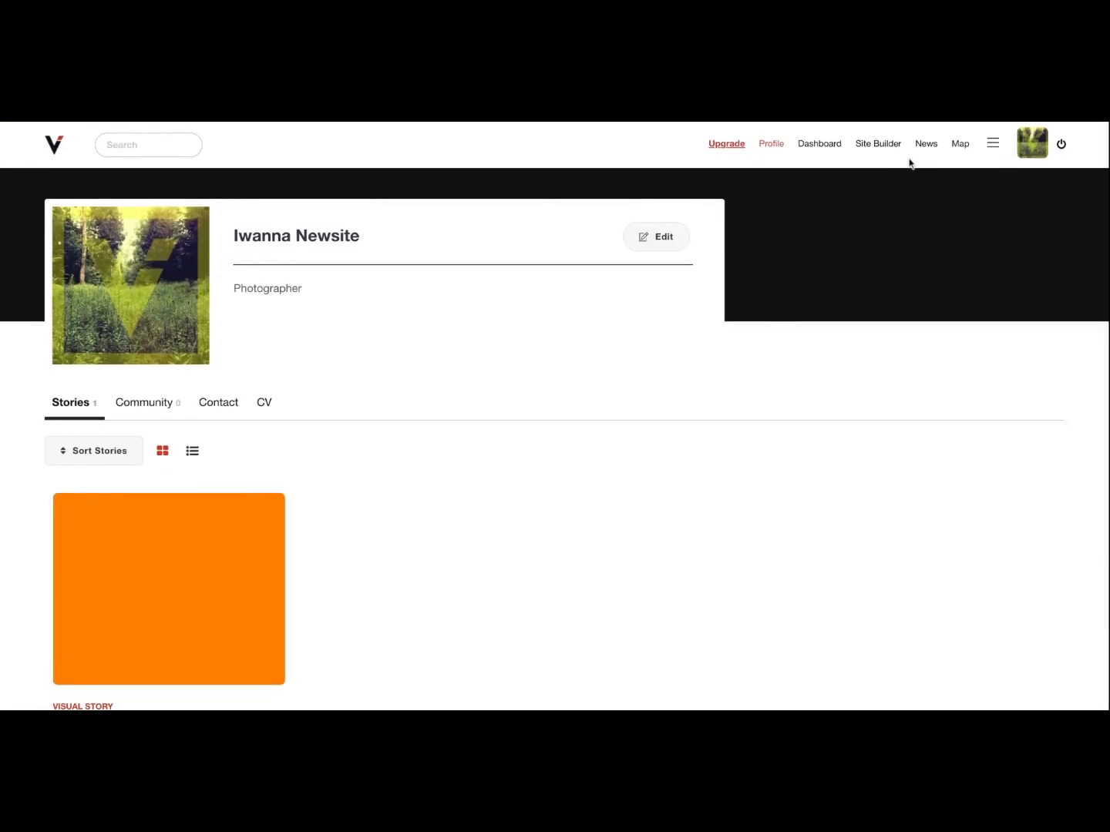
{"action": "left_click", "coordinate": [891, 147]}
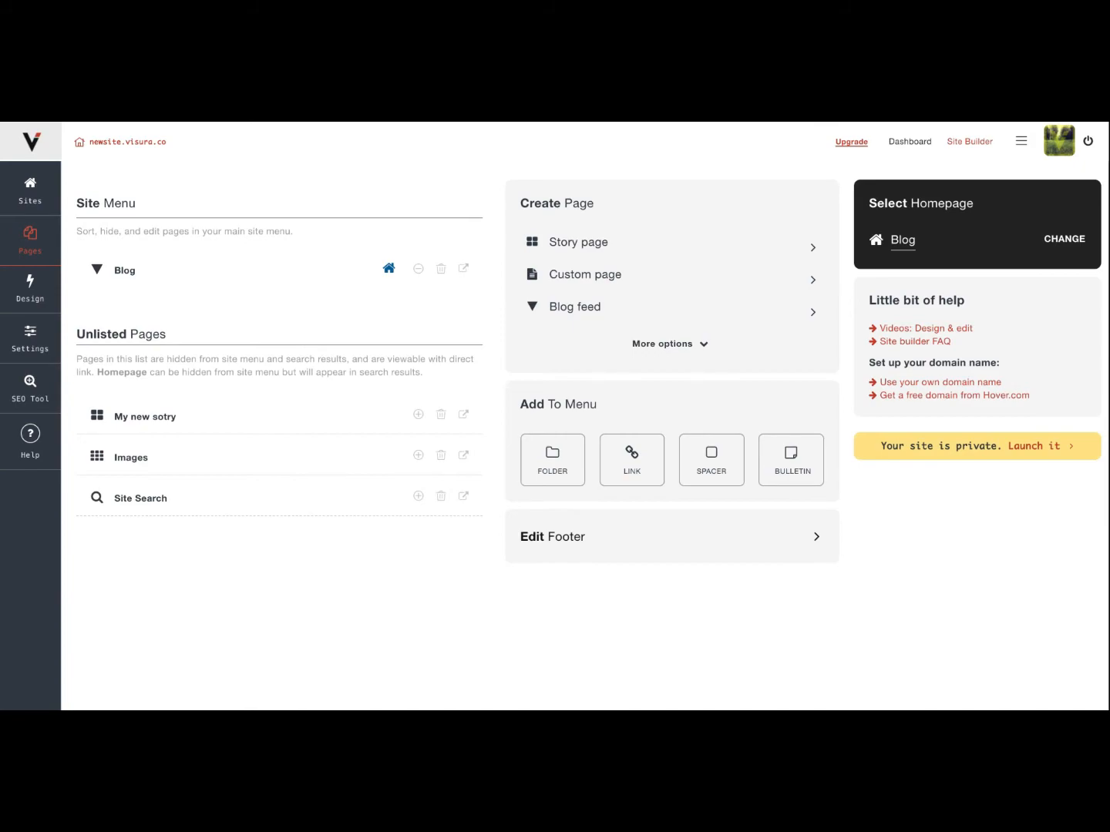
Move the "My new sotry" page into the Site Menu and set its story's Visura status to Unlisted.
{"action": "left_click_drag", "start_coordinate": [238, 416], "coordinate": [247, 276]}
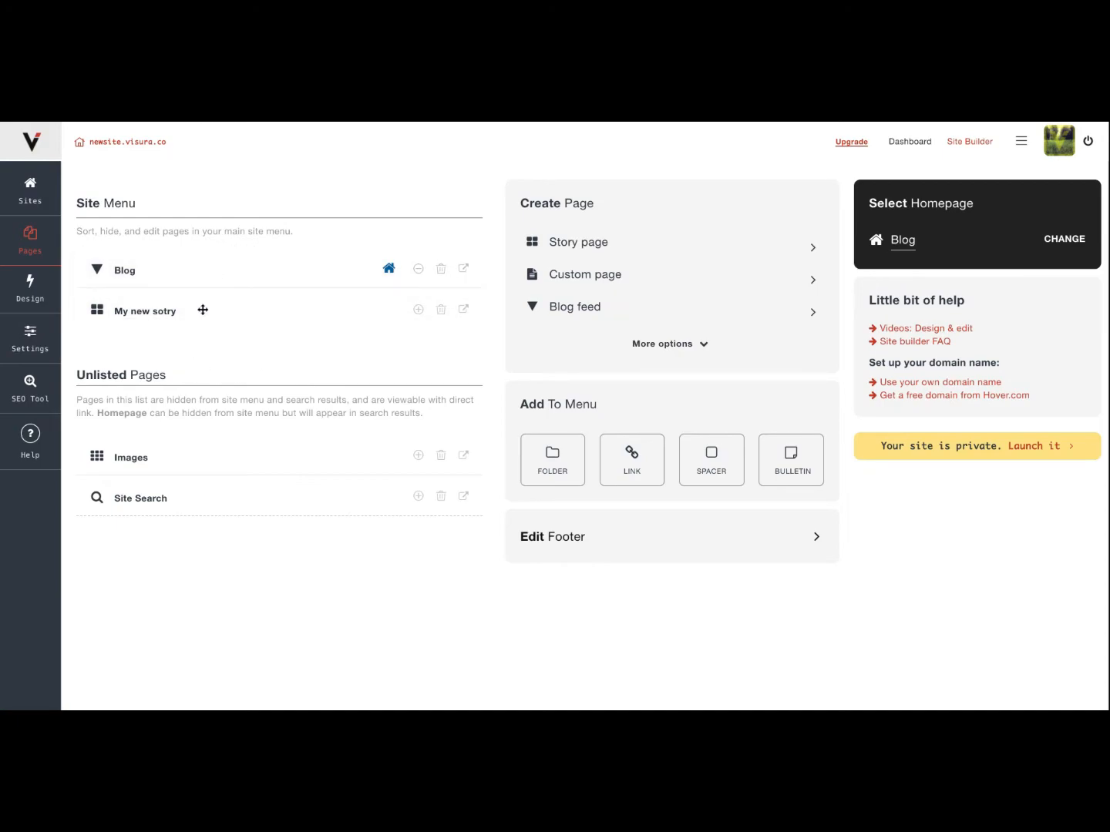
{"action": "left_click", "coordinate": [145, 311]}
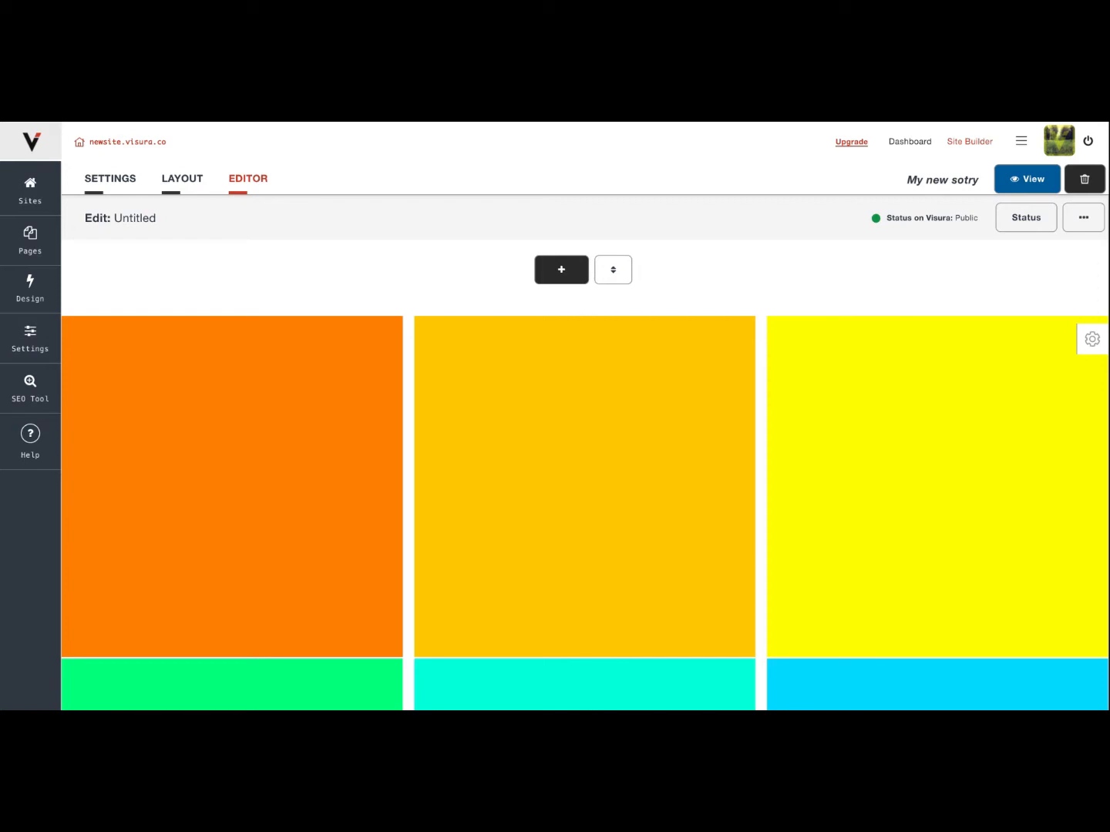
{"action": "left_click", "coordinate": [1019, 231]}
{"action": "left_click", "coordinate": [603, 389]}
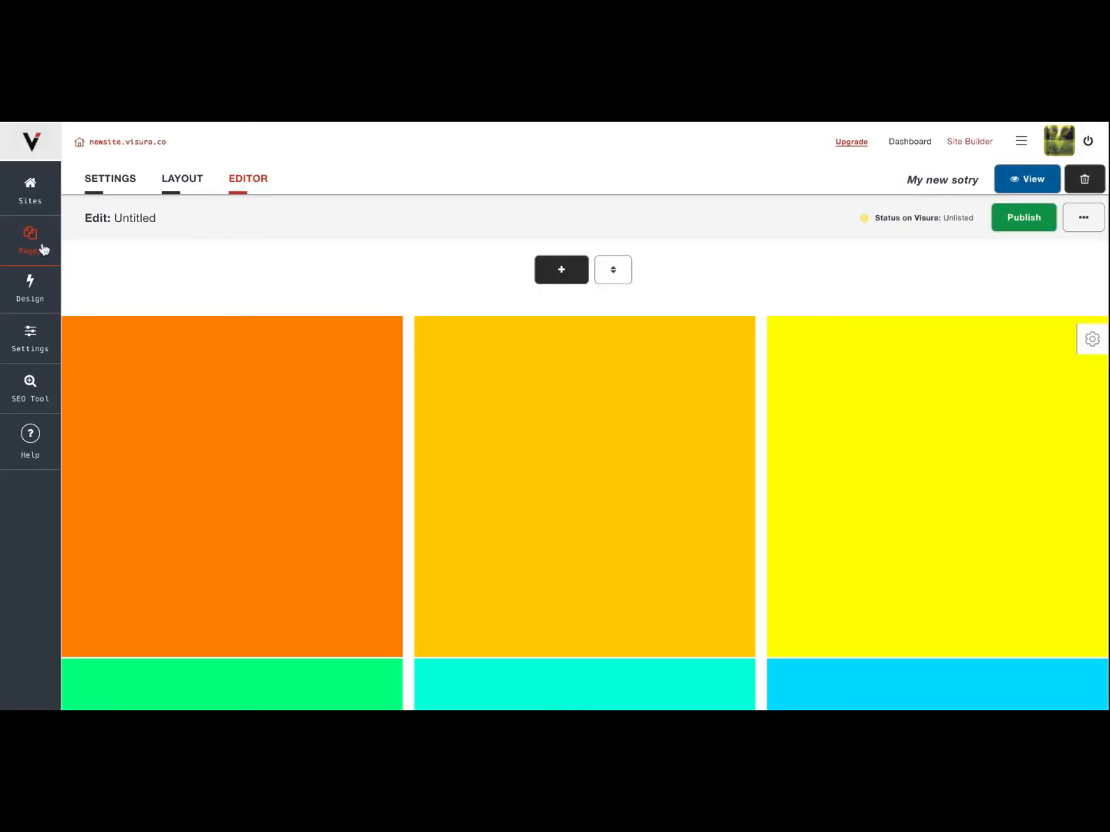
Return to the page list and move the Blog page from the Site Menu to Unlisted Pages.
{"action": "left_click", "coordinate": [43, 248]}
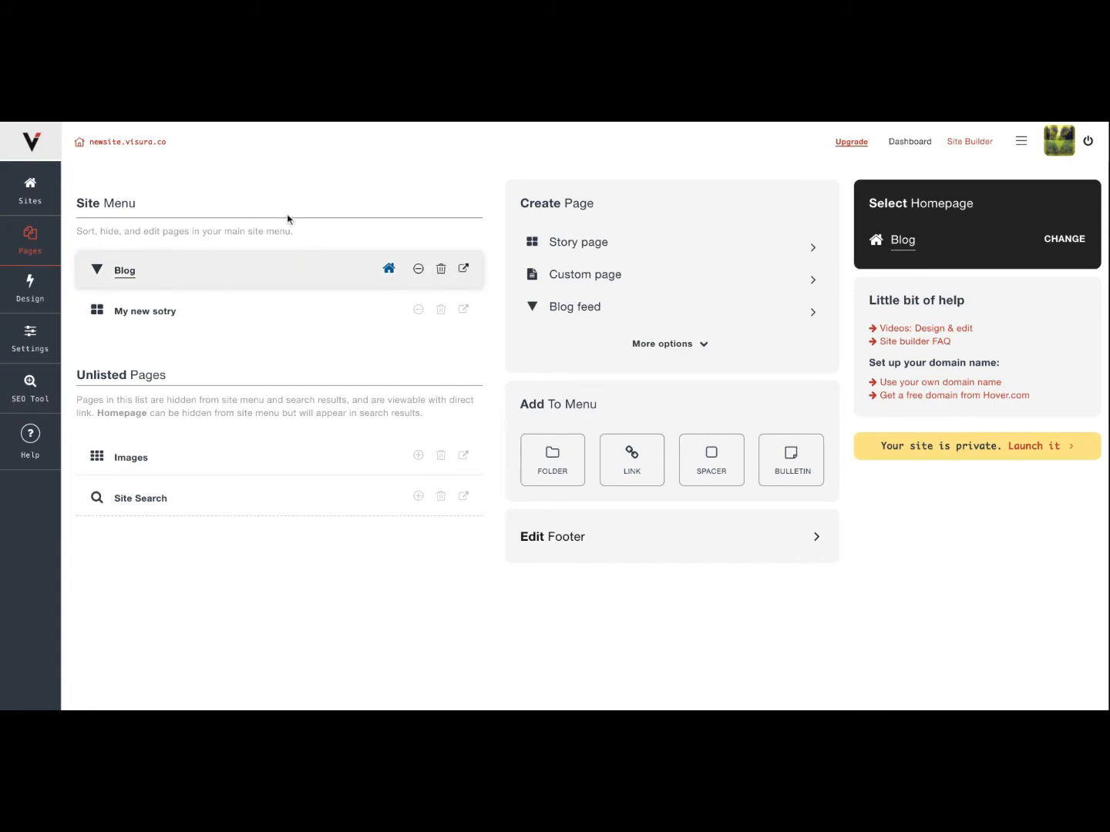
{"action": "left_click", "coordinate": [222, 275]}
{"action": "left_click_drag", "start_coordinate": [223, 275], "coordinate": [200, 457]}
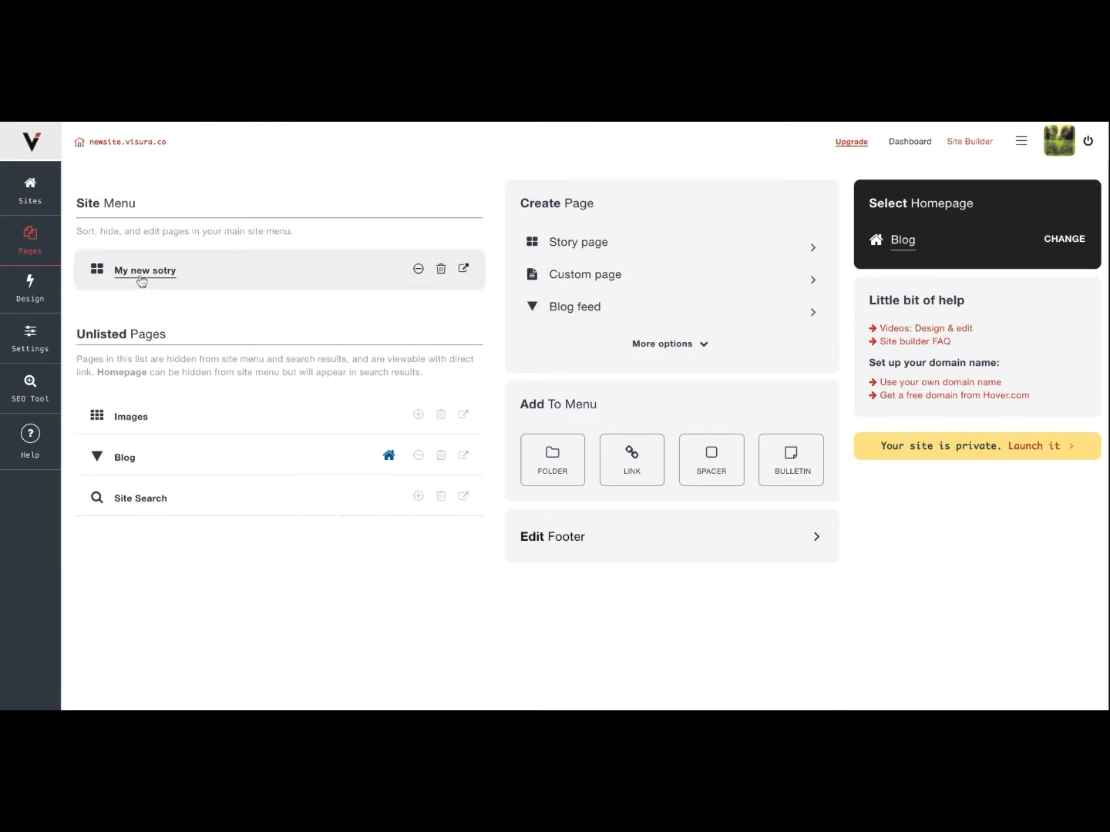
Create a custom page titled "New custom page" without a password.
{"action": "left_click", "coordinate": [602, 279]}
{"action": "left_click", "coordinate": [577, 363]}
{"action": "type", "text": "New custom page"}
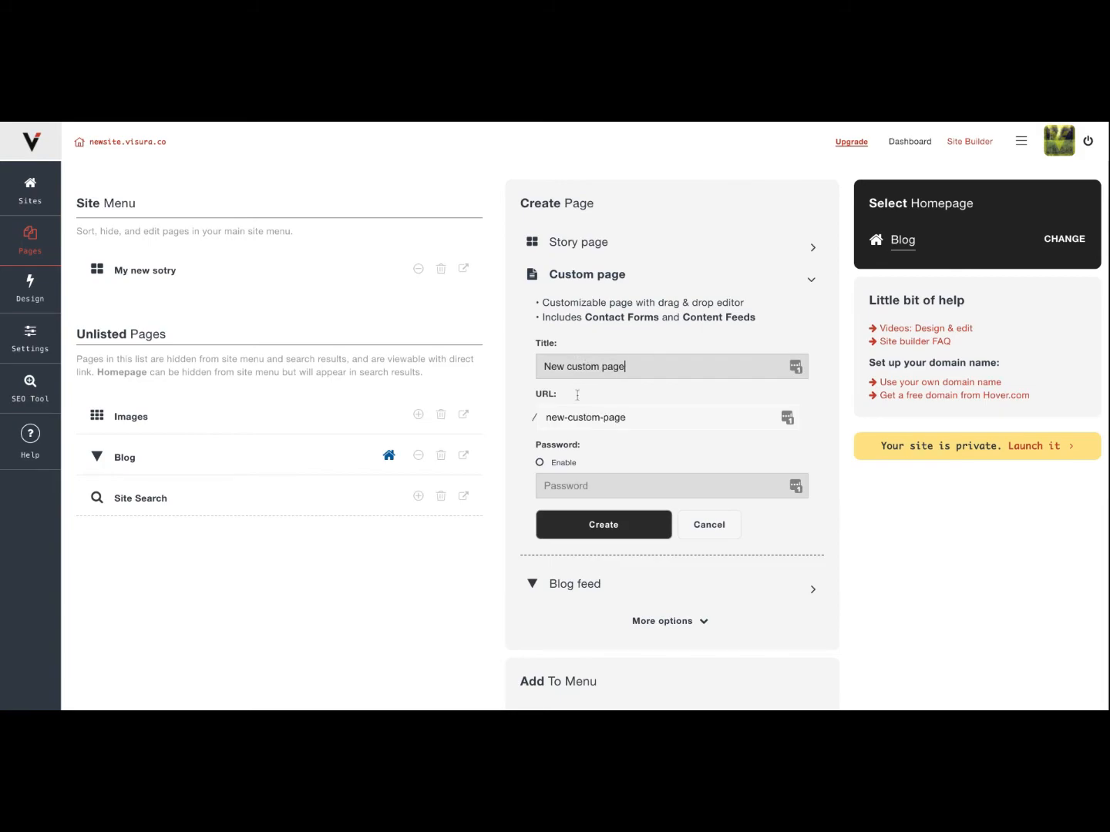
{"action": "left_click", "coordinate": [594, 524]}
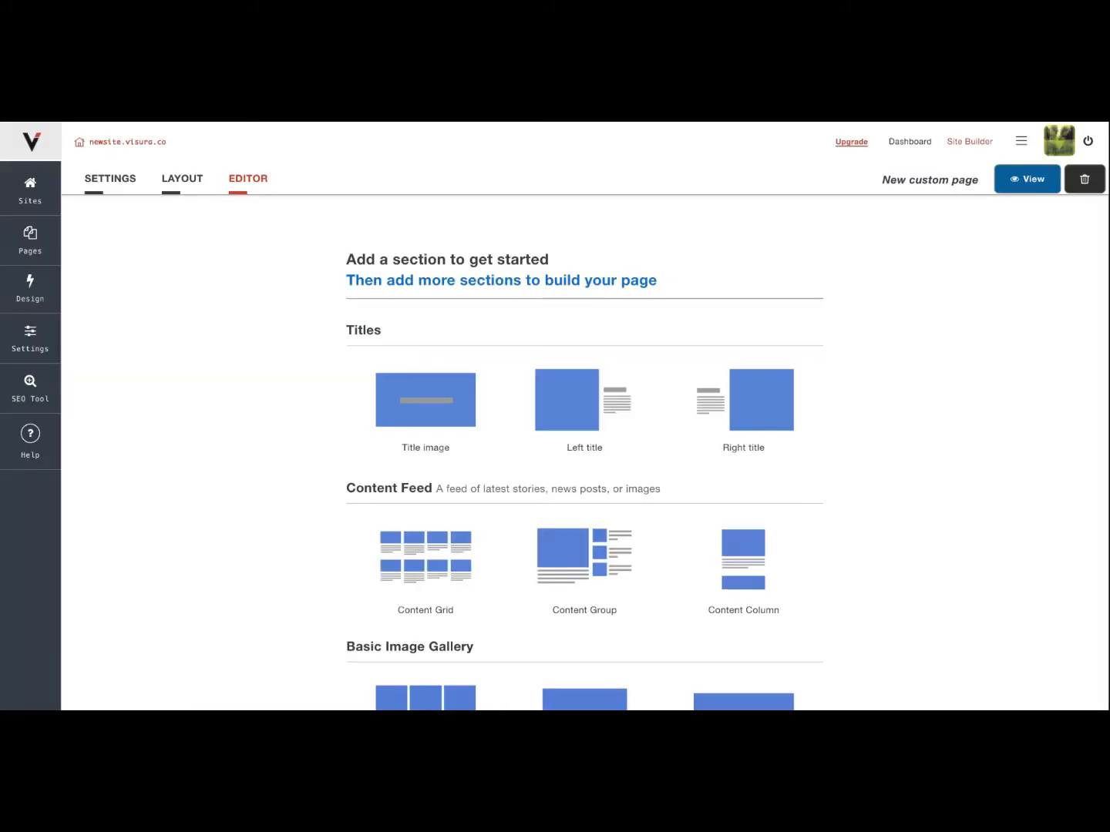
Examine the section layouts offered for the custom page, from titles and content feeds to galleries and contact forms.
{"action": "scroll", "coordinate": [584, 452], "scroll_direction": "down", "scroll_amount": 1}
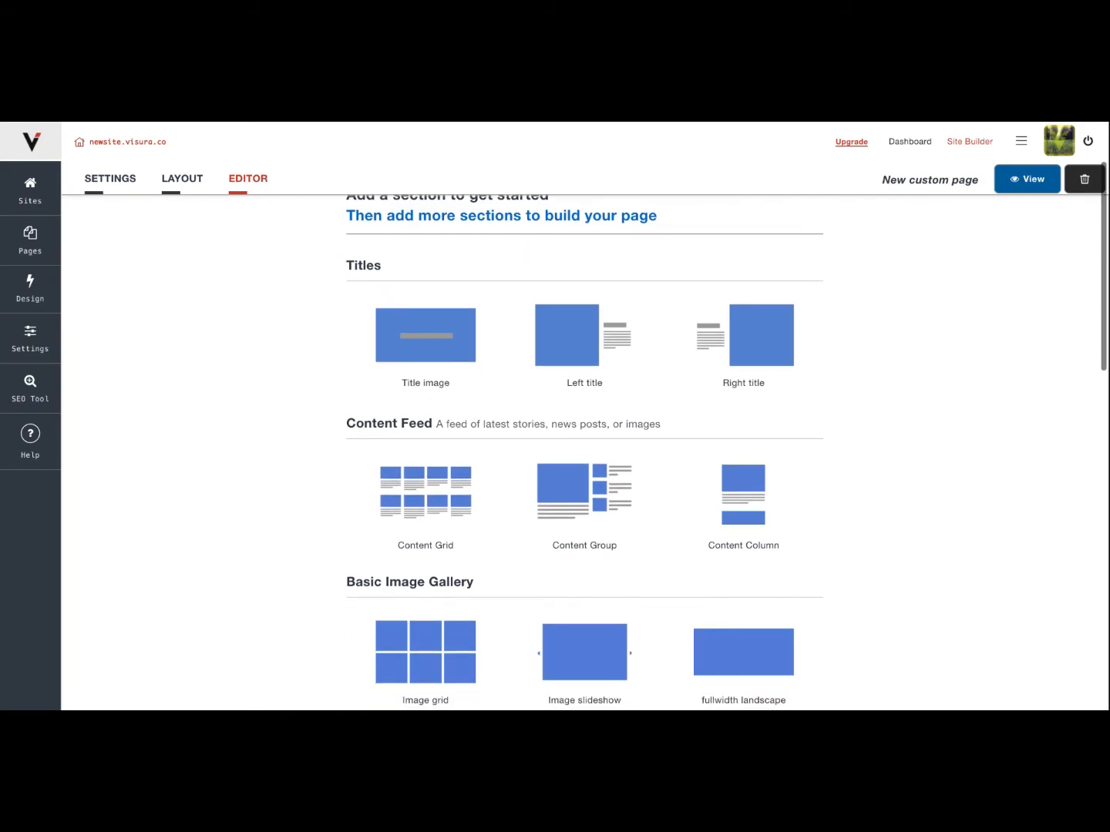
{"action": "scroll", "coordinate": [584, 452], "scroll_direction": "down", "scroll_amount": 4}
{"action": "scroll", "coordinate": [584, 453], "scroll_direction": "down", "scroll_amount": 6}
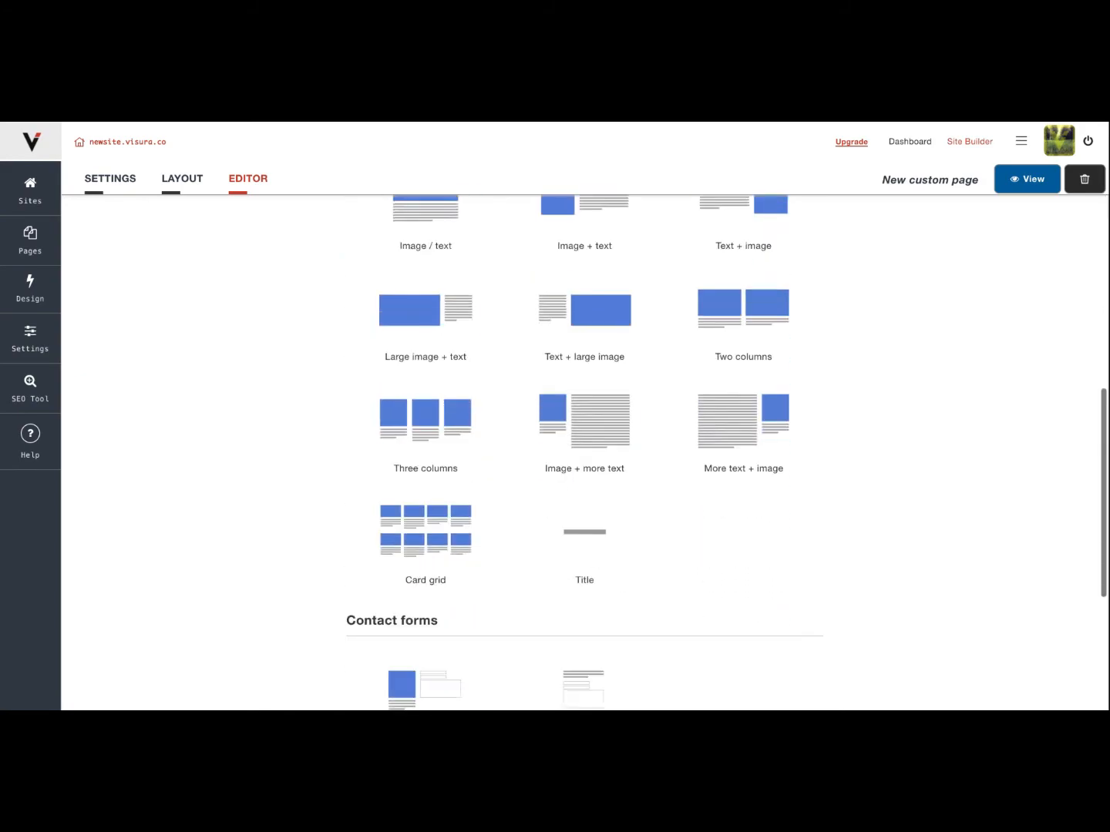
{"action": "scroll", "coordinate": [585, 452], "scroll_direction": "up", "scroll_amount": 10}
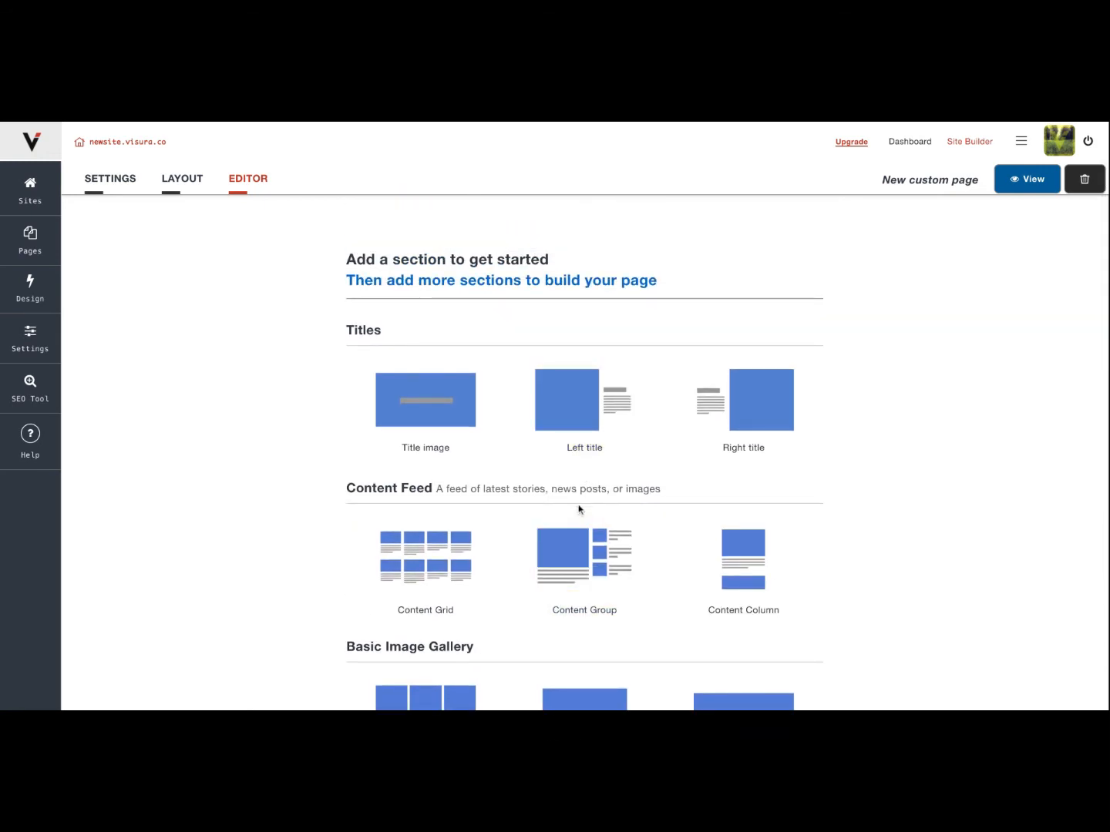
{"action": "scroll", "coordinate": [578, 509], "scroll_direction": "down", "scroll_amount": 2}
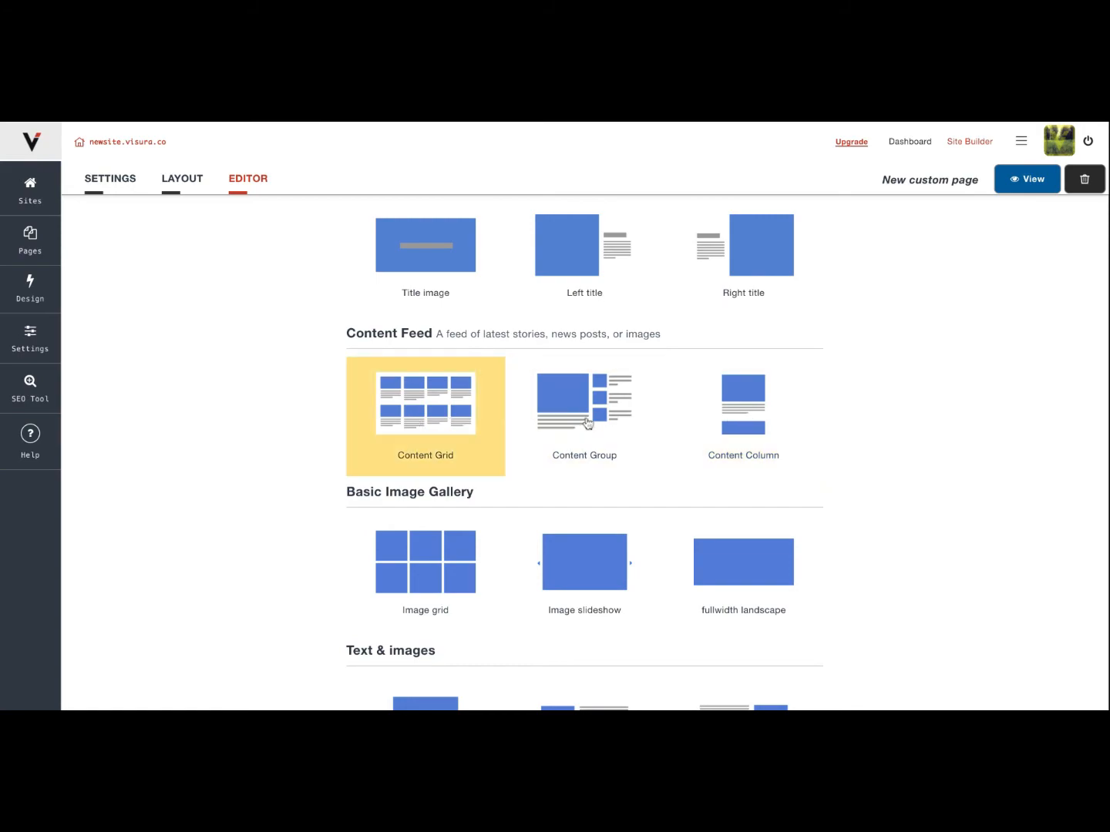
{"action": "scroll", "coordinate": [754, 417], "scroll_direction": "down", "scroll_amount": 5}
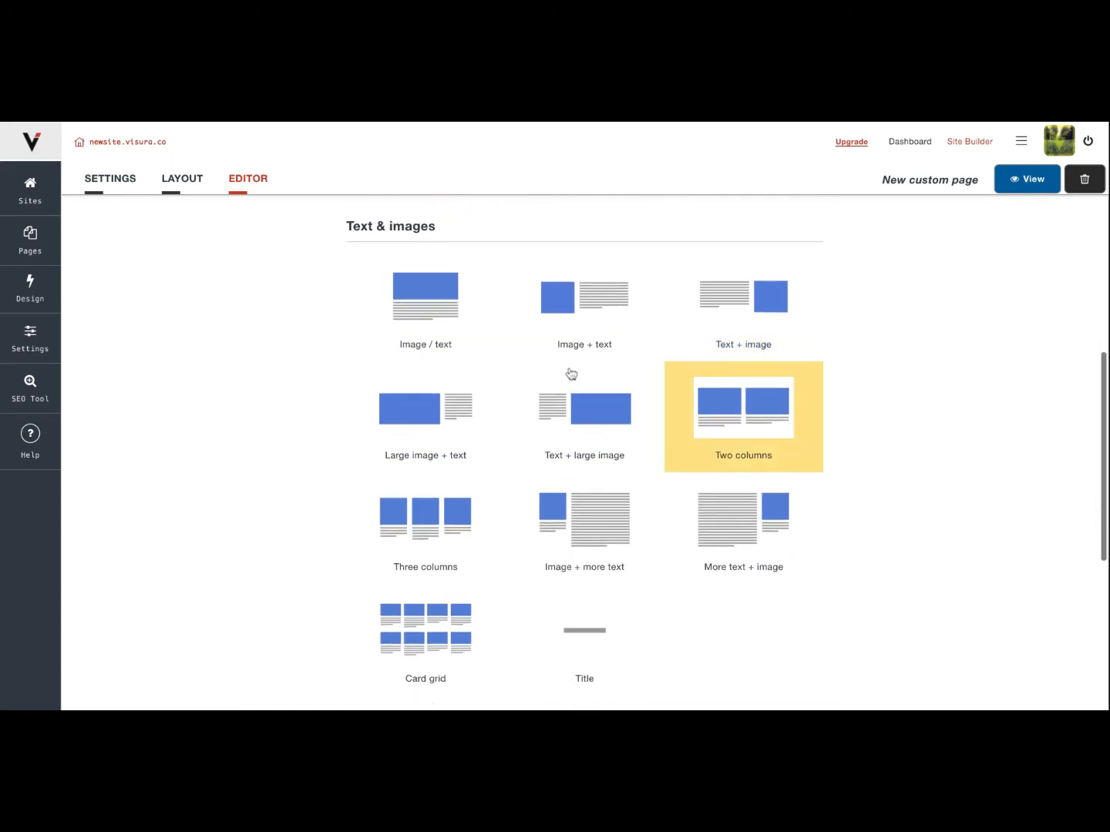
{"action": "scroll", "coordinate": [693, 314], "scroll_direction": "up", "scroll_amount": 6}
{"action": "scroll", "coordinate": [671, 314], "scroll_direction": "up", "scroll_amount": 2}
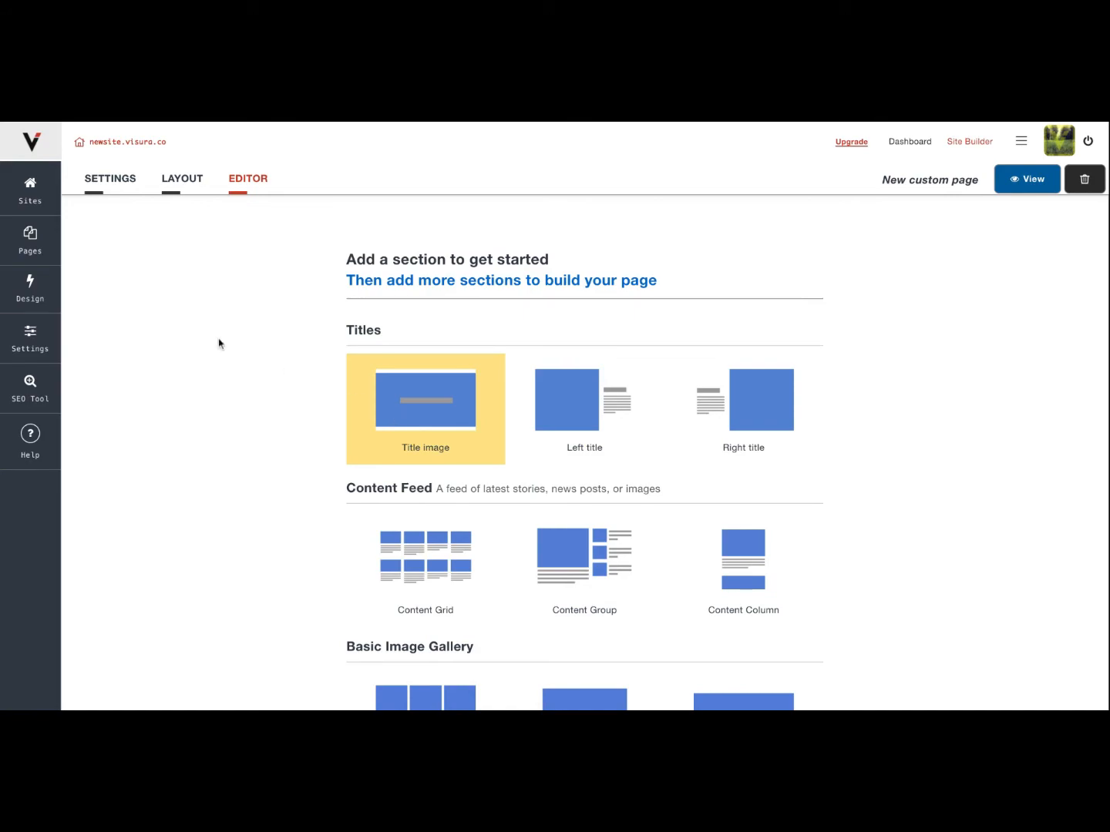
Leave the custom page, go to the site's Design settings and expand the Site name options to view them.
{"action": "left_click", "coordinate": [30, 239]}
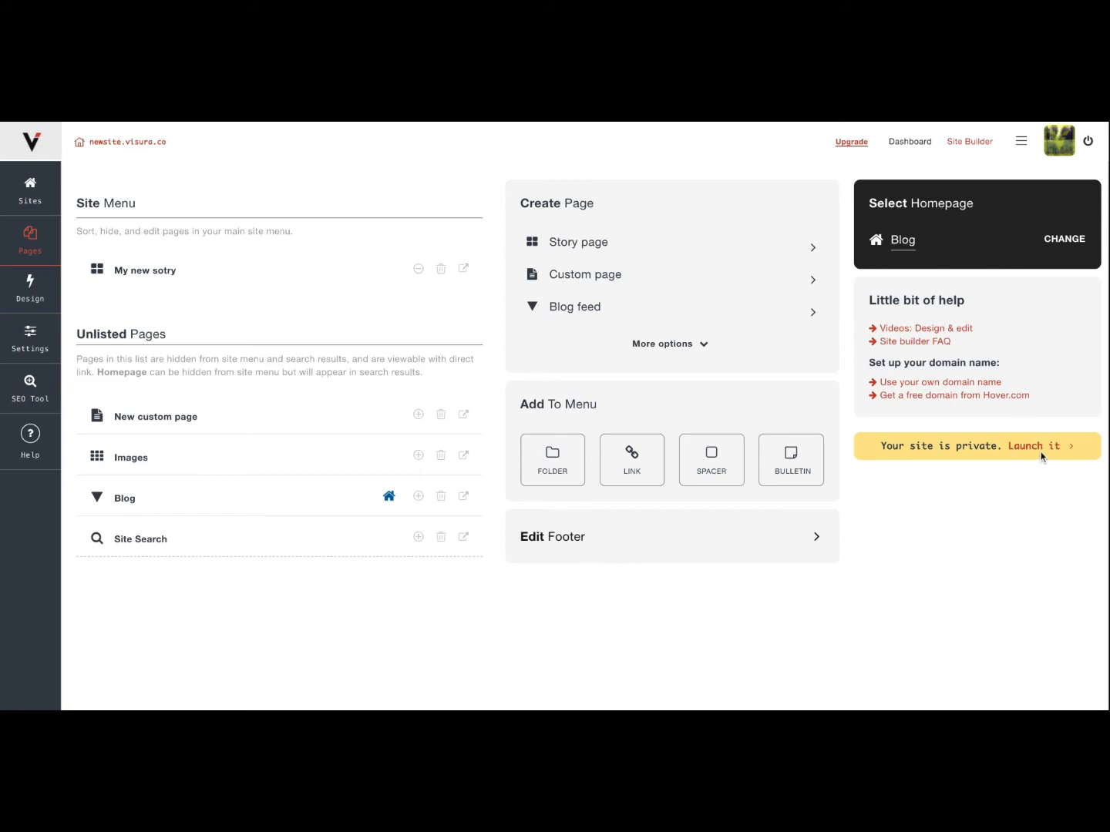
{"action": "left_click", "coordinate": [32, 300]}
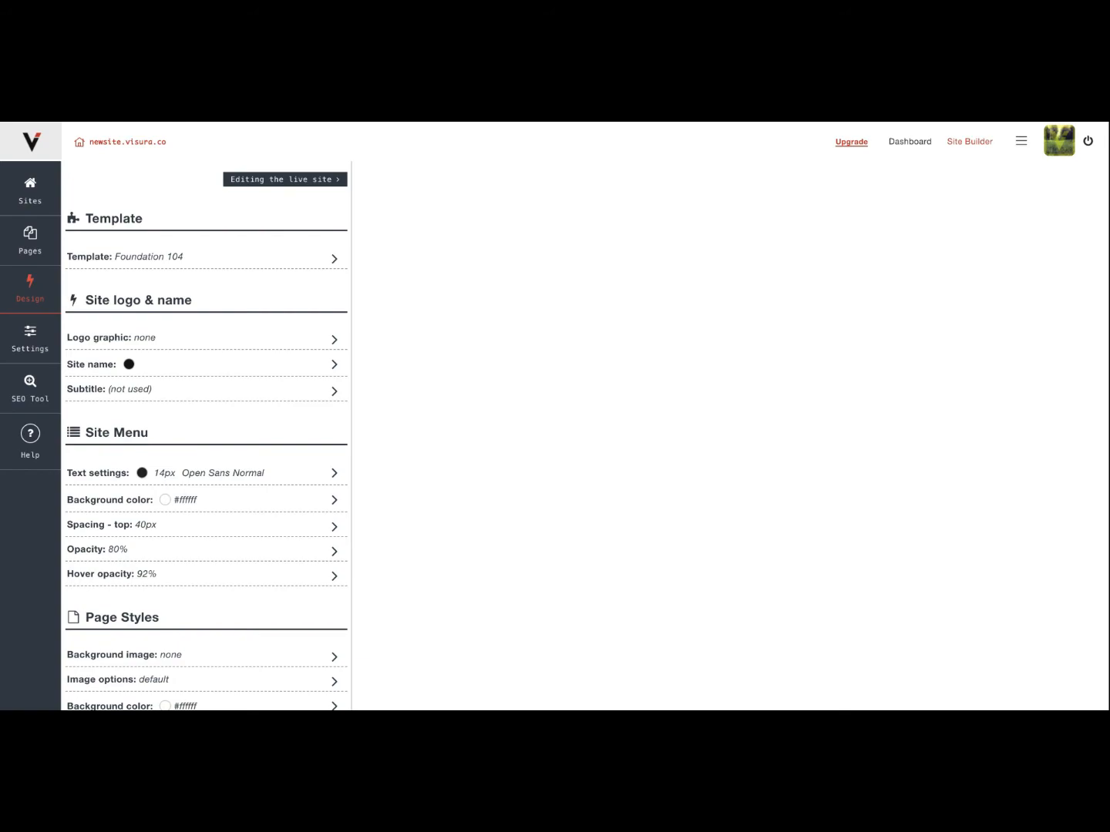
{"action": "left_click", "coordinate": [254, 265]}
{"action": "left_click", "coordinate": [253, 264]}
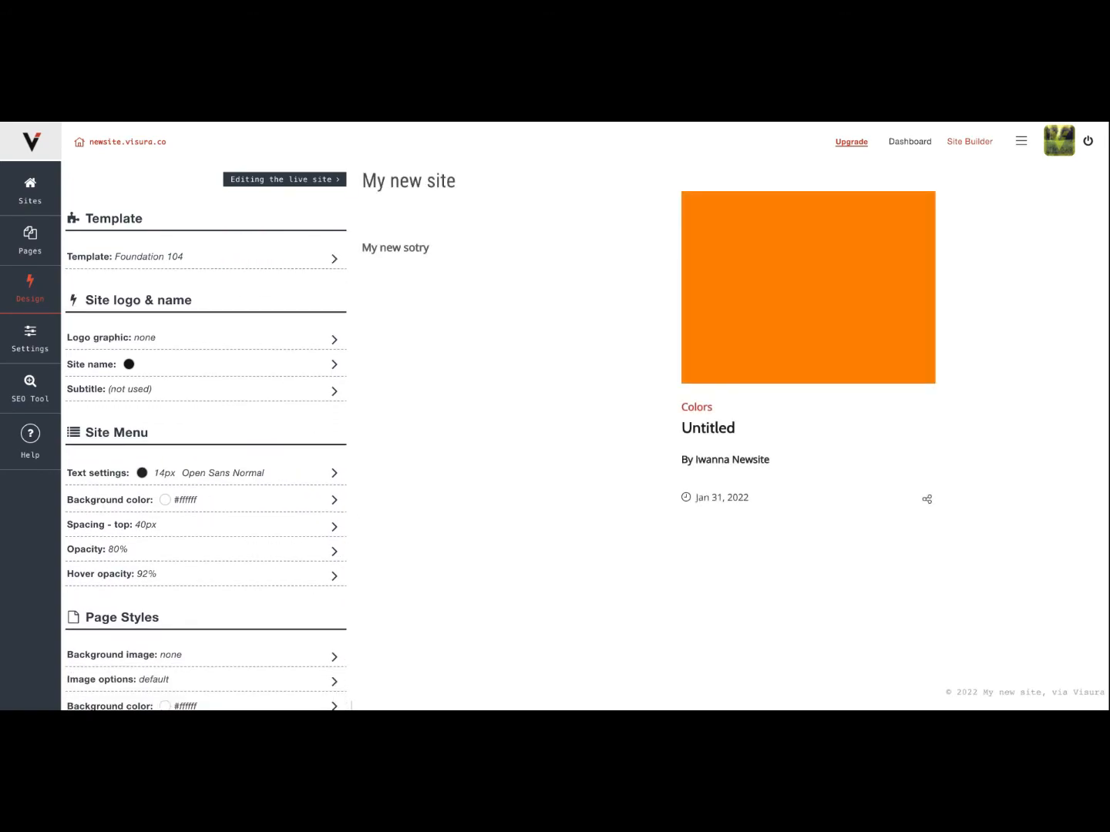
{"action": "scroll", "coordinate": [188, 345], "scroll_direction": "down", "scroll_amount": 1}
{"action": "left_click", "coordinate": [206, 319]}
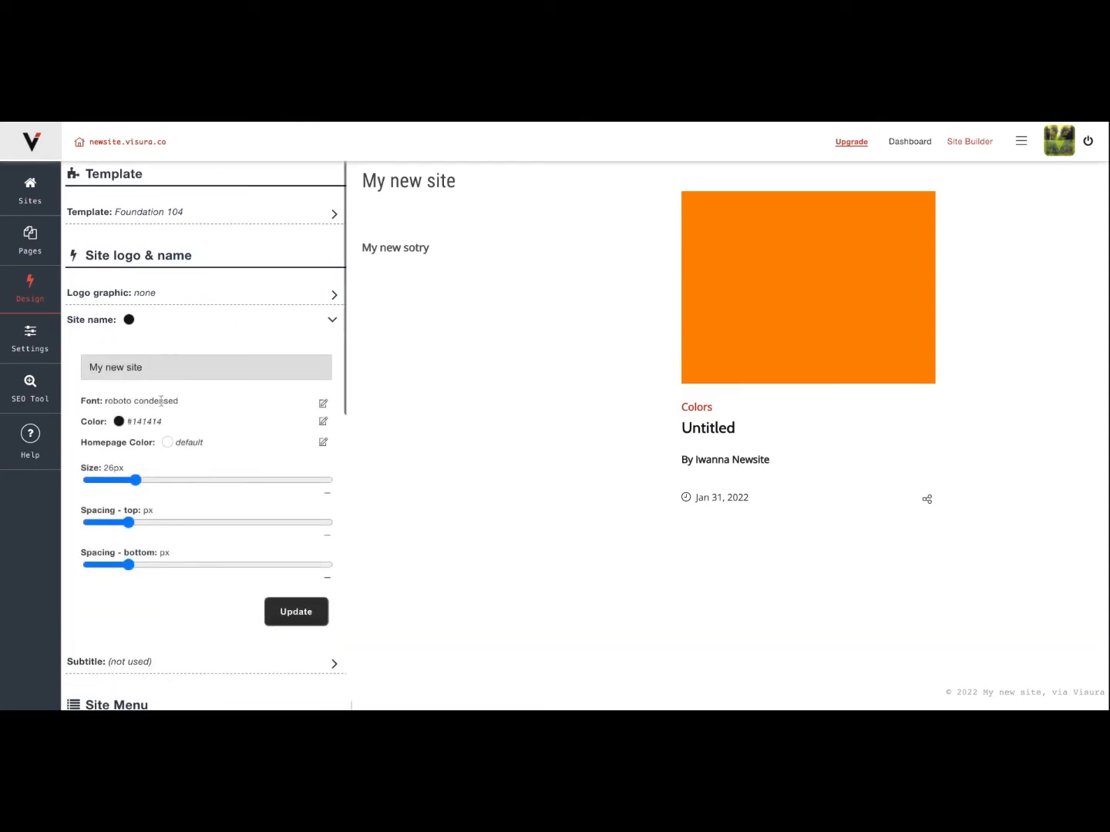
{"action": "scroll", "coordinate": [161, 401], "scroll_direction": "down", "scroll_amount": 1}
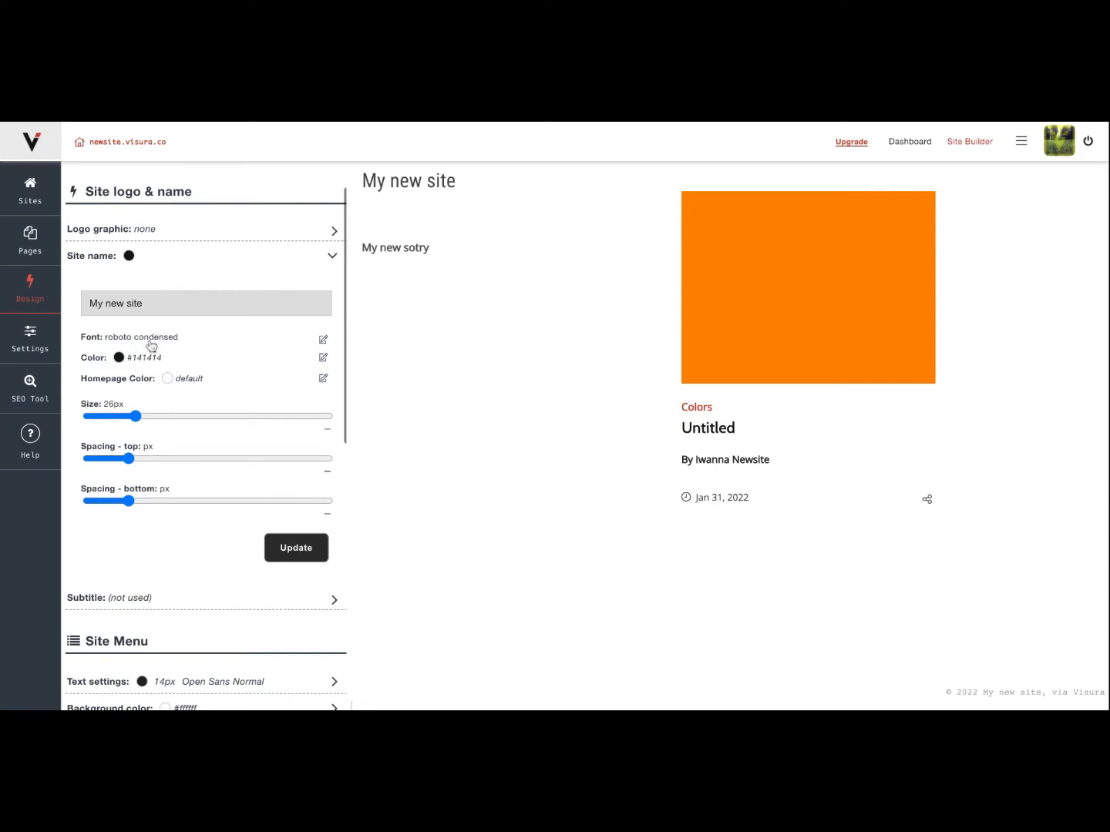
Examine the remaining design options for the site menu, page styles, text styles and link styles.
{"action": "scroll", "coordinate": [146, 350], "scroll_direction": "down", "scroll_amount": 3}
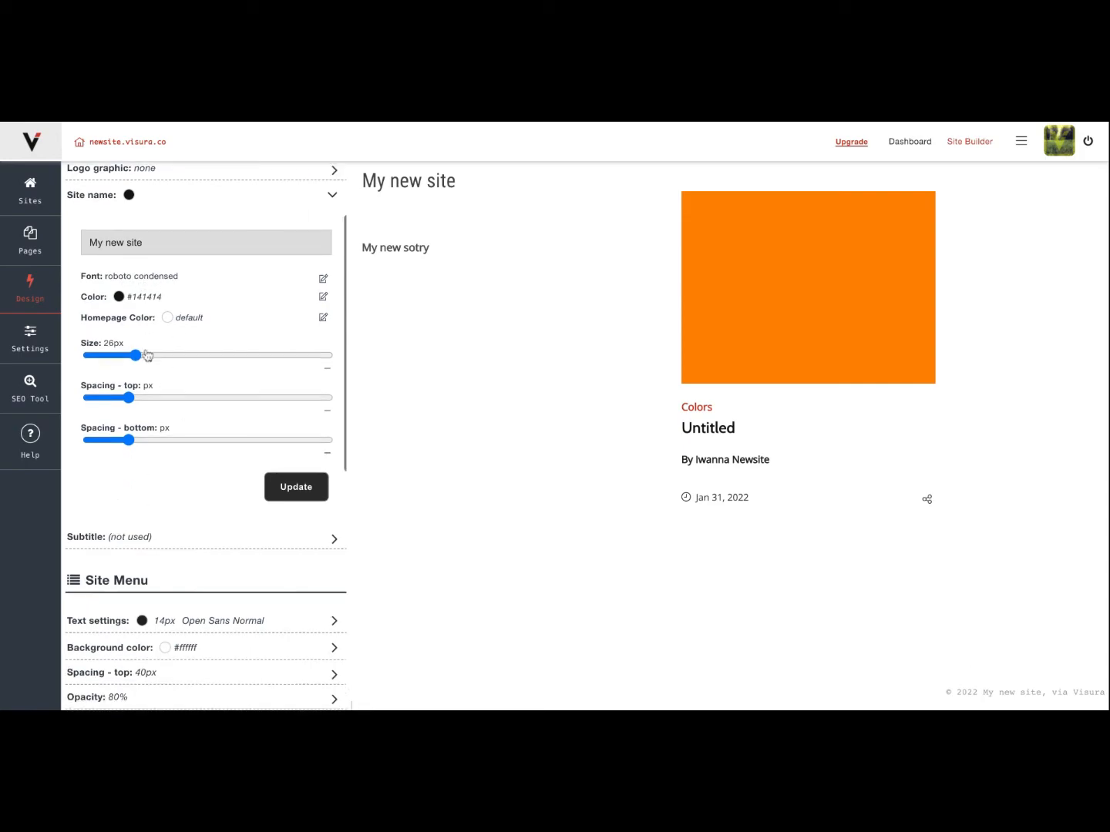
{"action": "scroll", "coordinate": [147, 354], "scroll_direction": "down", "scroll_amount": 2}
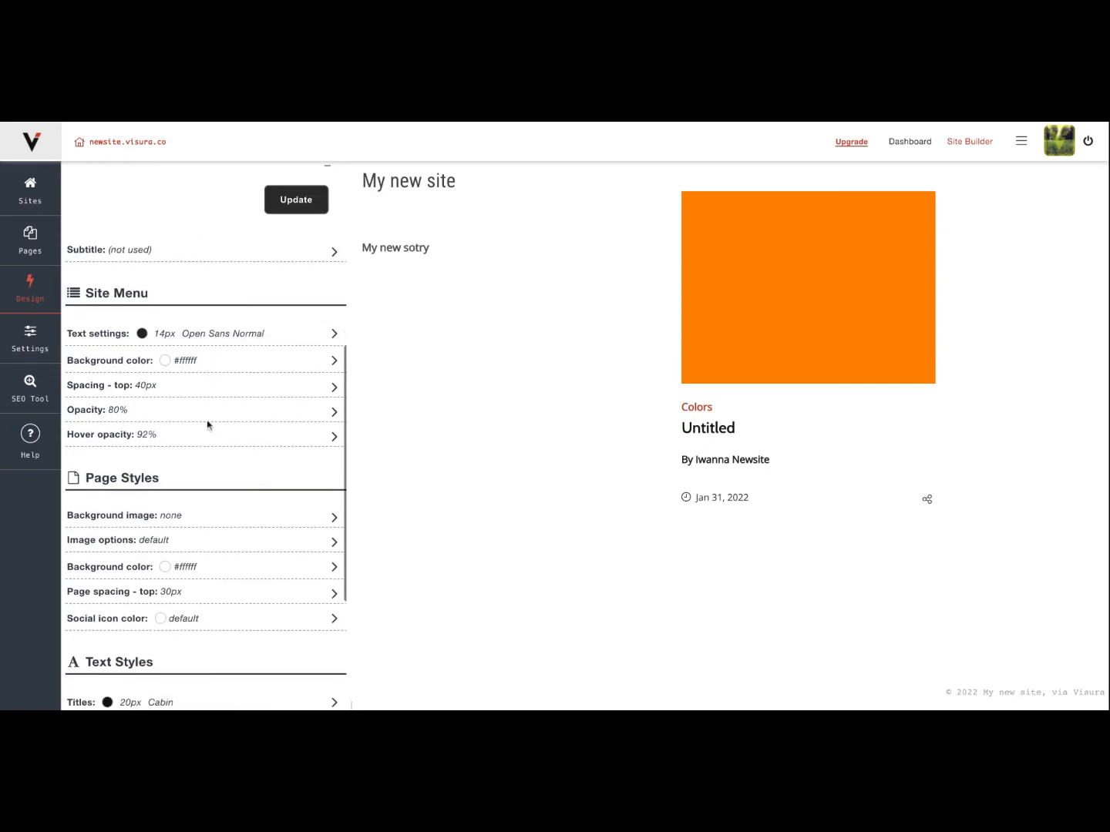
{"action": "scroll", "coordinate": [158, 447], "scroll_direction": "down", "scroll_amount": 1}
{"action": "scroll", "coordinate": [142, 445], "scroll_direction": "down", "scroll_amount": 1}
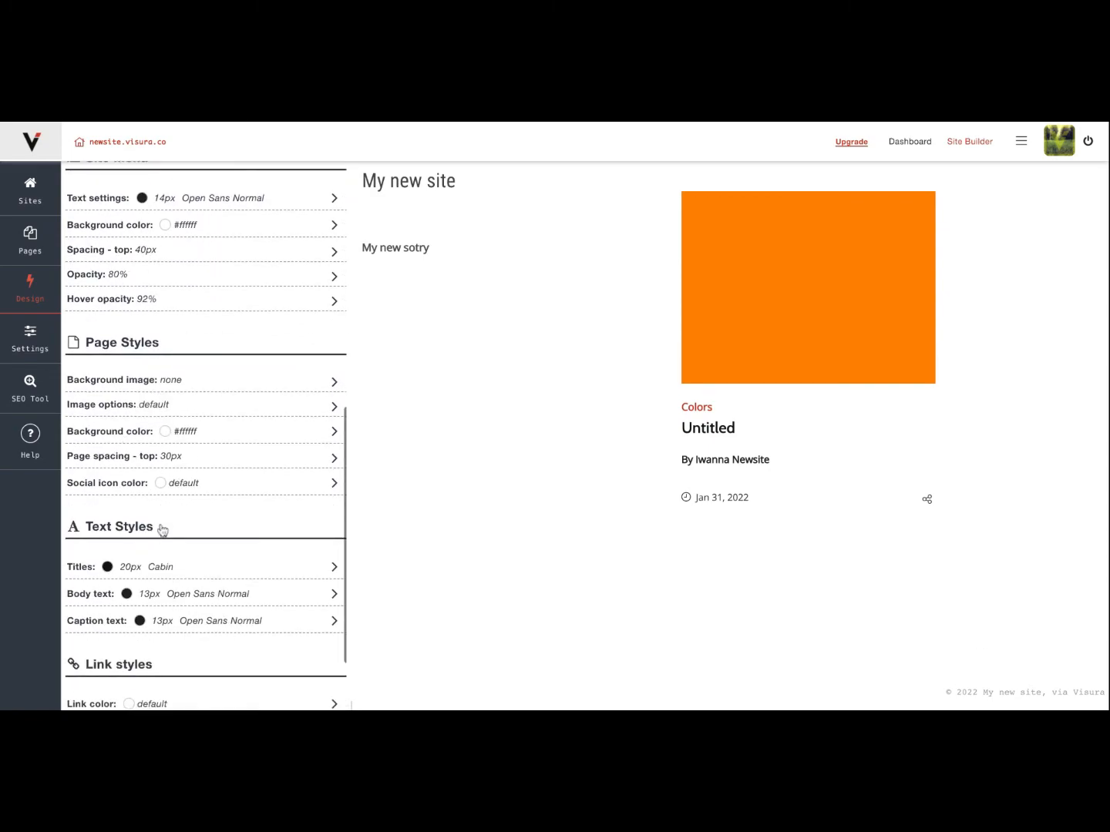
{"action": "scroll", "coordinate": [161, 526], "scroll_direction": "down", "scroll_amount": 1}
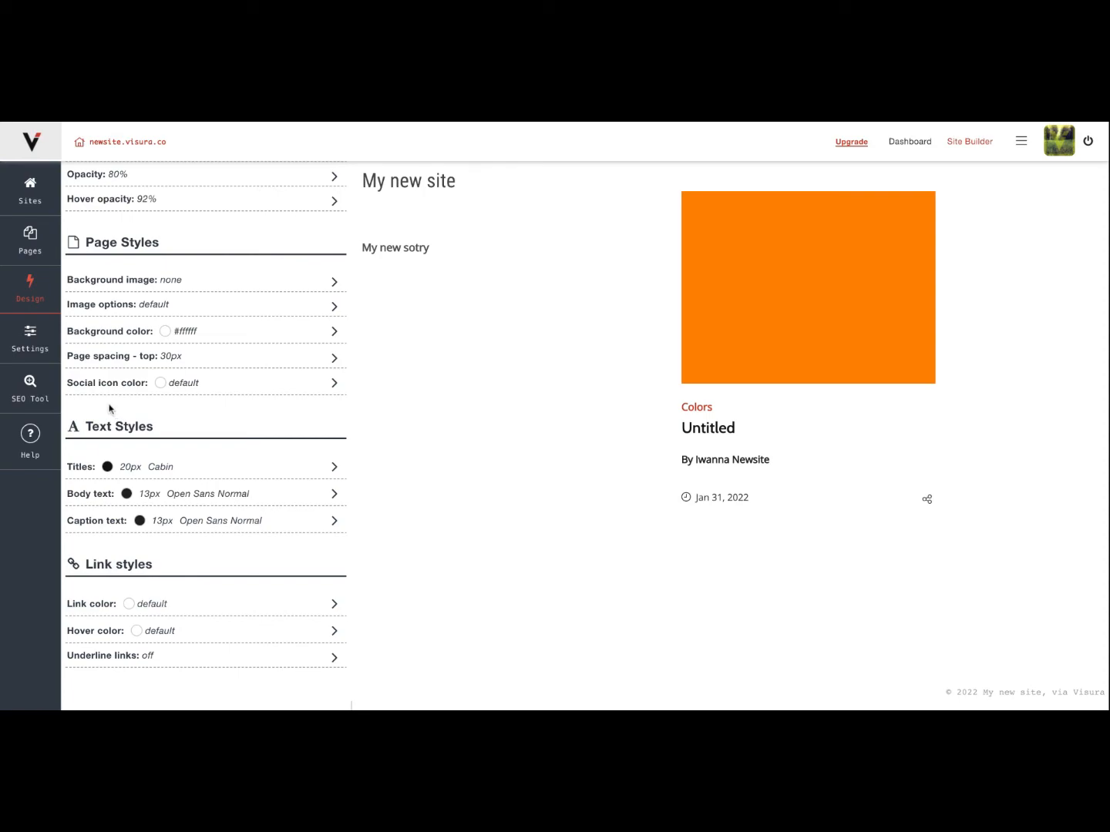
Open the Site Settings and review all sections, from domain, site title and search-engine visibility to social icons, custom code and site deletion.
{"action": "left_click", "coordinate": [30, 336]}
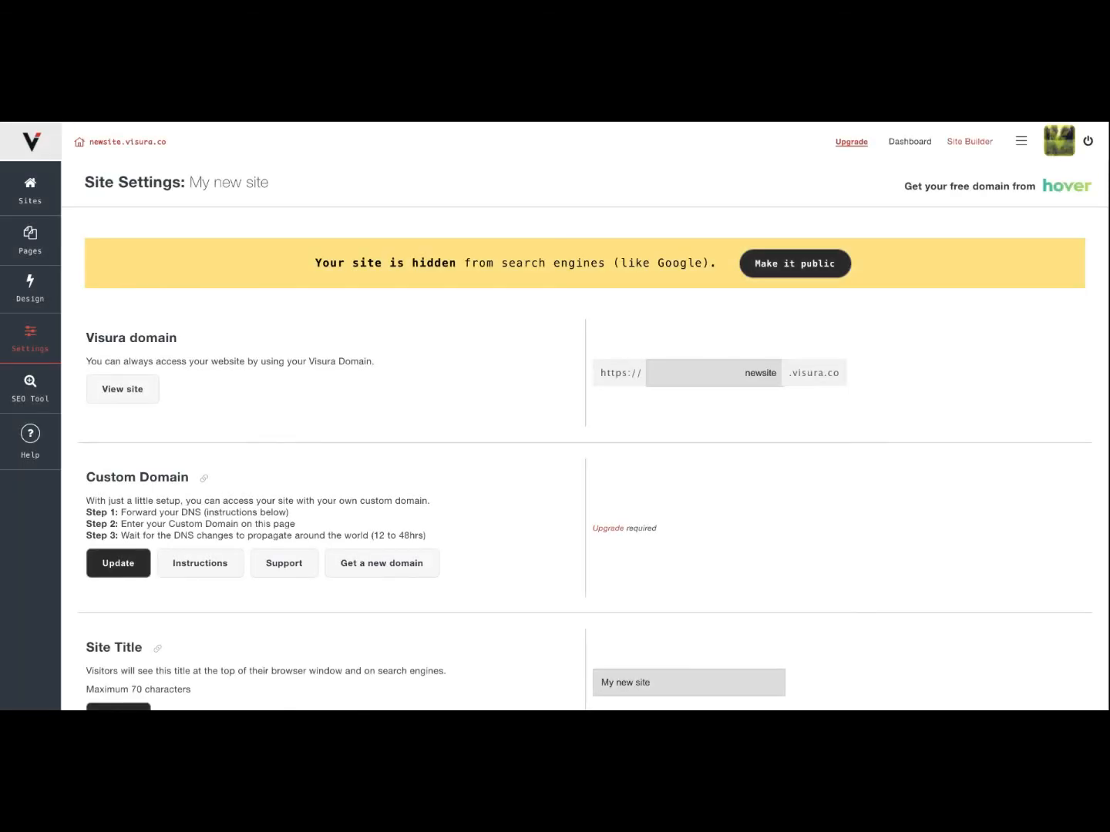
{"action": "scroll", "coordinate": [179, 405], "scroll_direction": "down", "scroll_amount": 1}
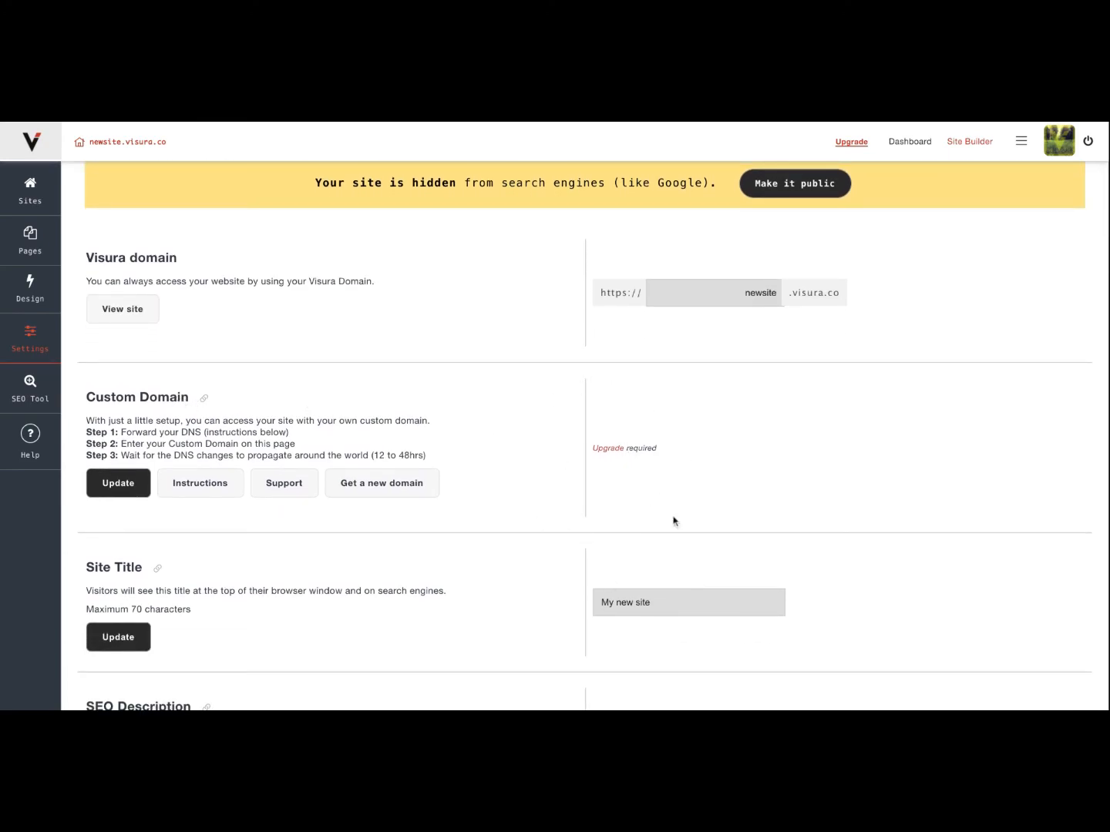
{"action": "scroll", "coordinate": [644, 499], "scroll_direction": "down", "scroll_amount": 2}
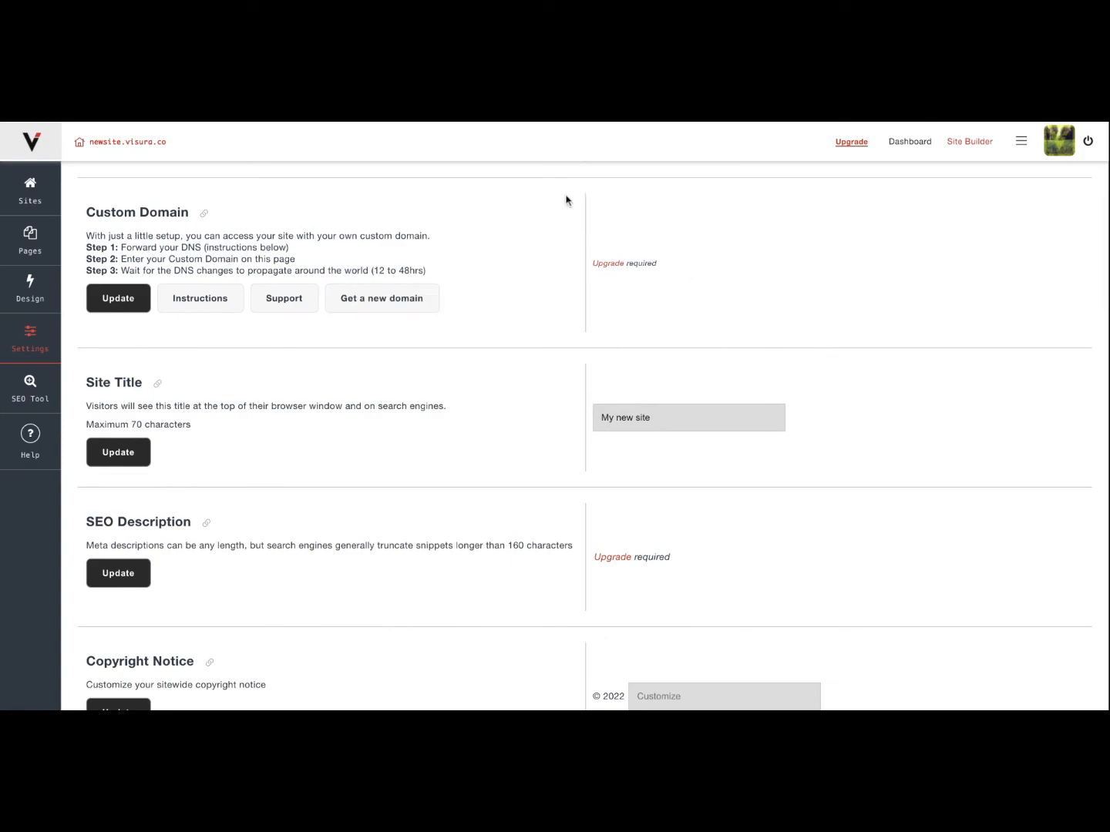
{"action": "scroll", "coordinate": [406, 411], "scroll_direction": "down", "scroll_amount": 4}
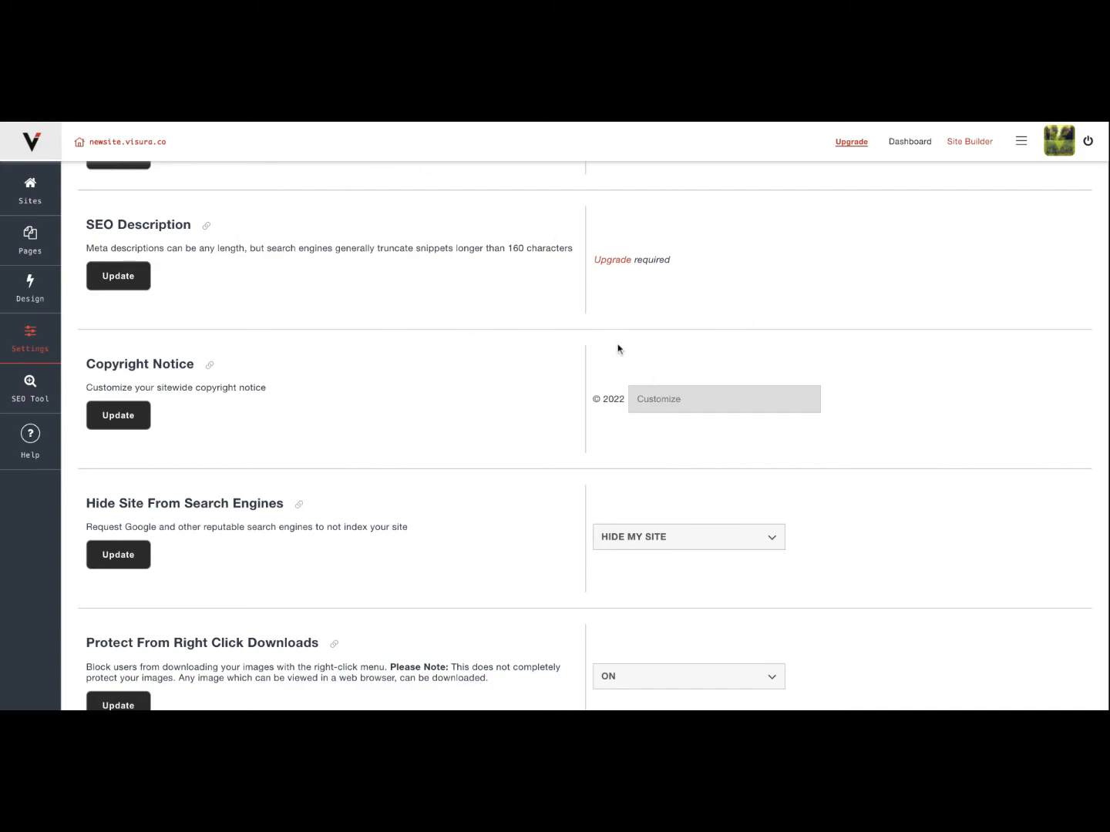
{"action": "scroll", "coordinate": [616, 349], "scroll_direction": "down", "scroll_amount": 2}
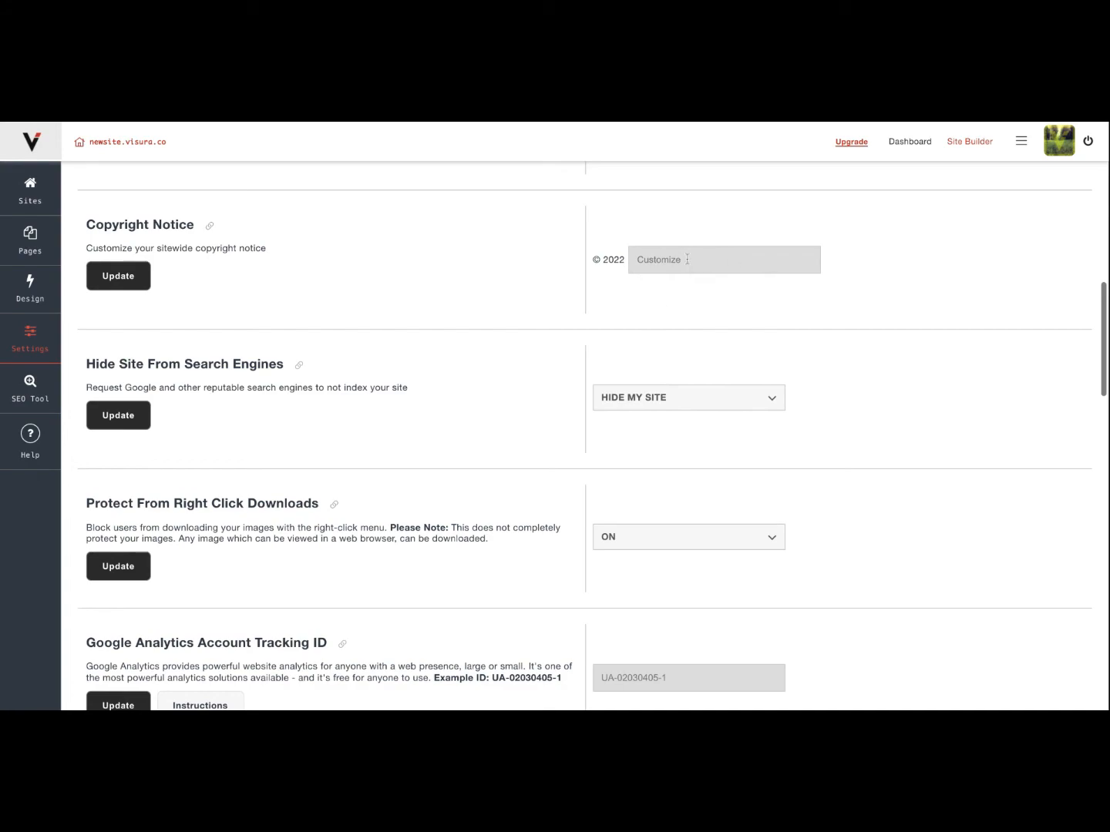
{"action": "scroll", "coordinate": [659, 346], "scroll_direction": "down", "scroll_amount": 1}
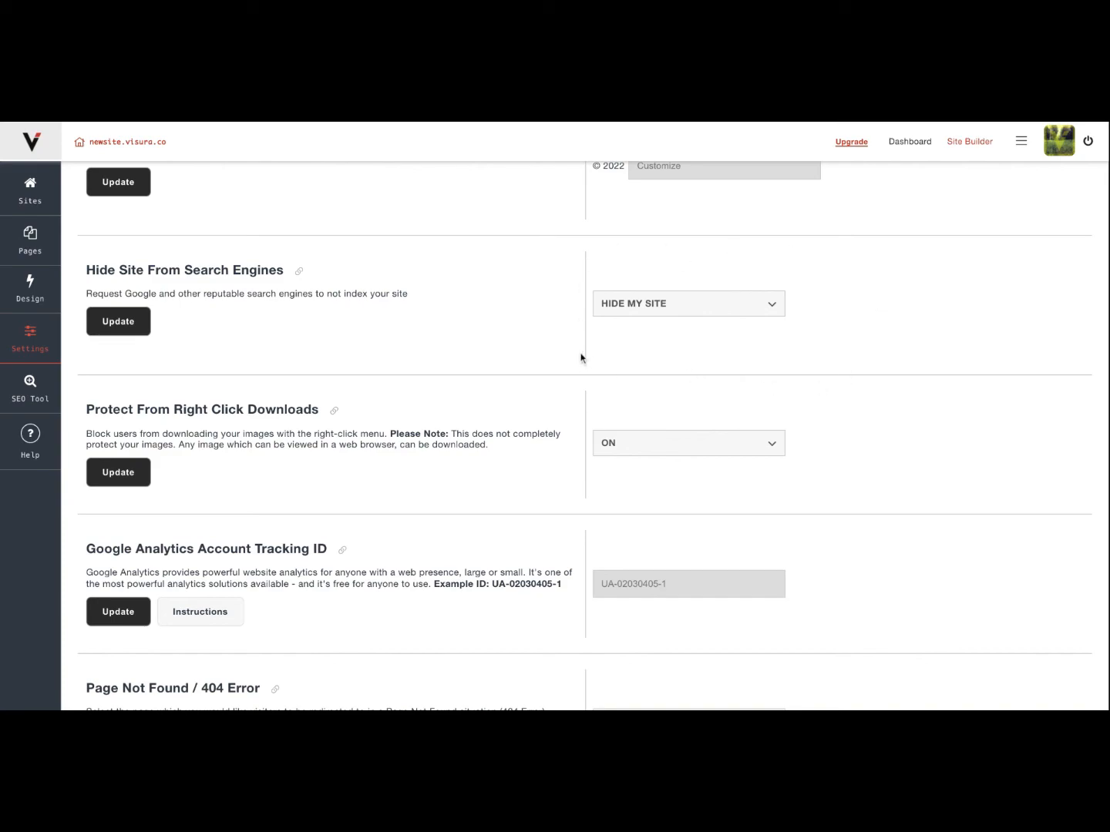
{"action": "scroll", "coordinate": [582, 360], "scroll_direction": "down", "scroll_amount": 3}
{"action": "scroll", "coordinate": [581, 365], "scroll_direction": "down", "scroll_amount": 3}
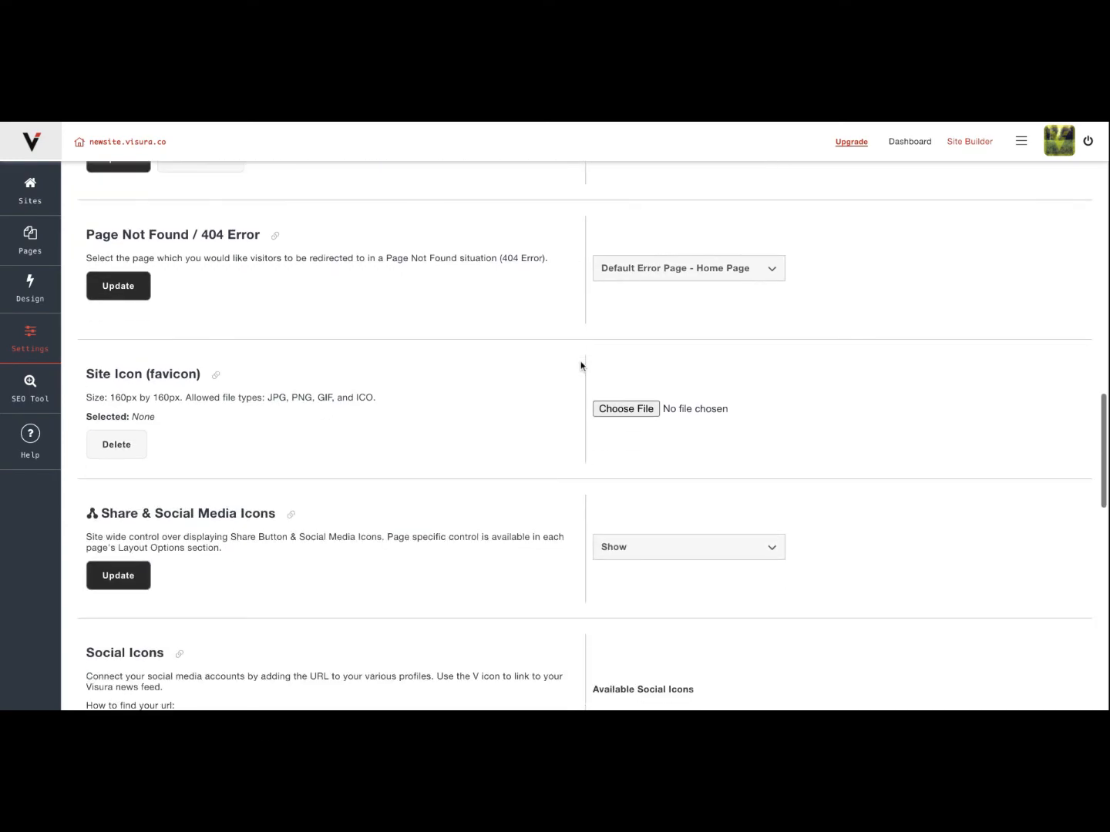
{"action": "scroll", "coordinate": [582, 365], "scroll_direction": "up", "scroll_amount": 2}
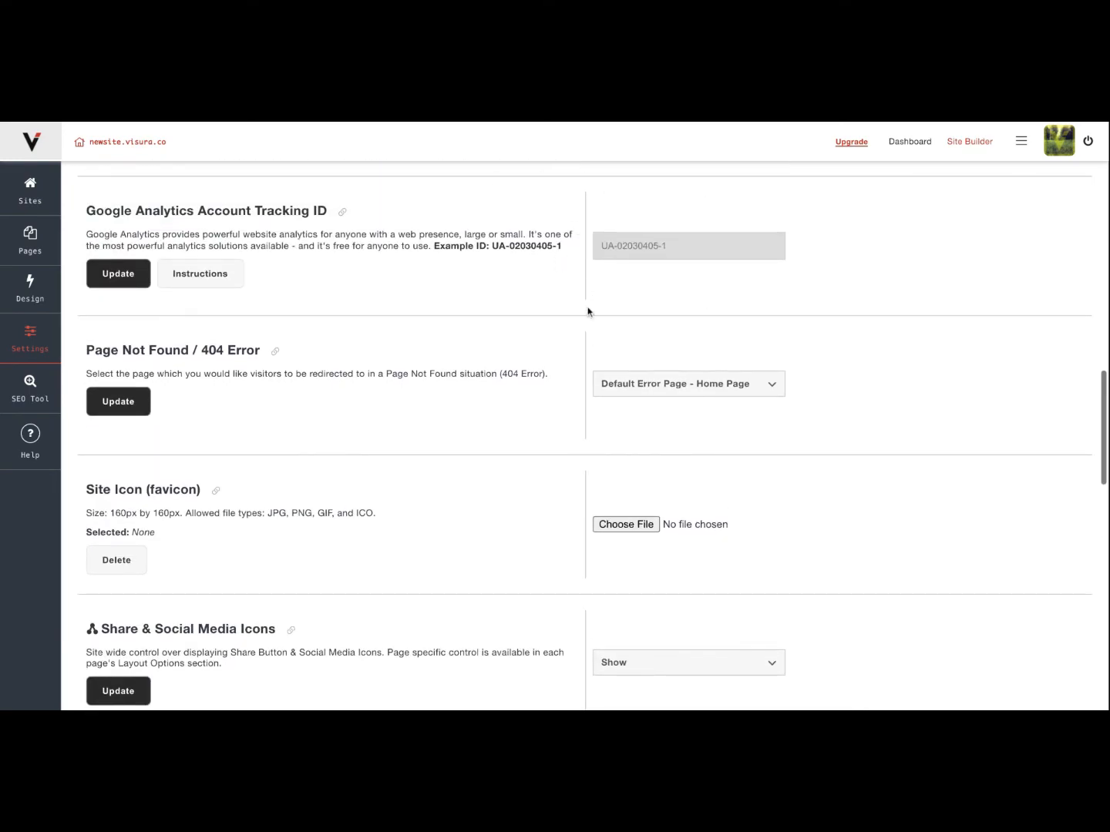
{"action": "scroll", "coordinate": [528, 351], "scroll_direction": "down", "scroll_amount": 3}
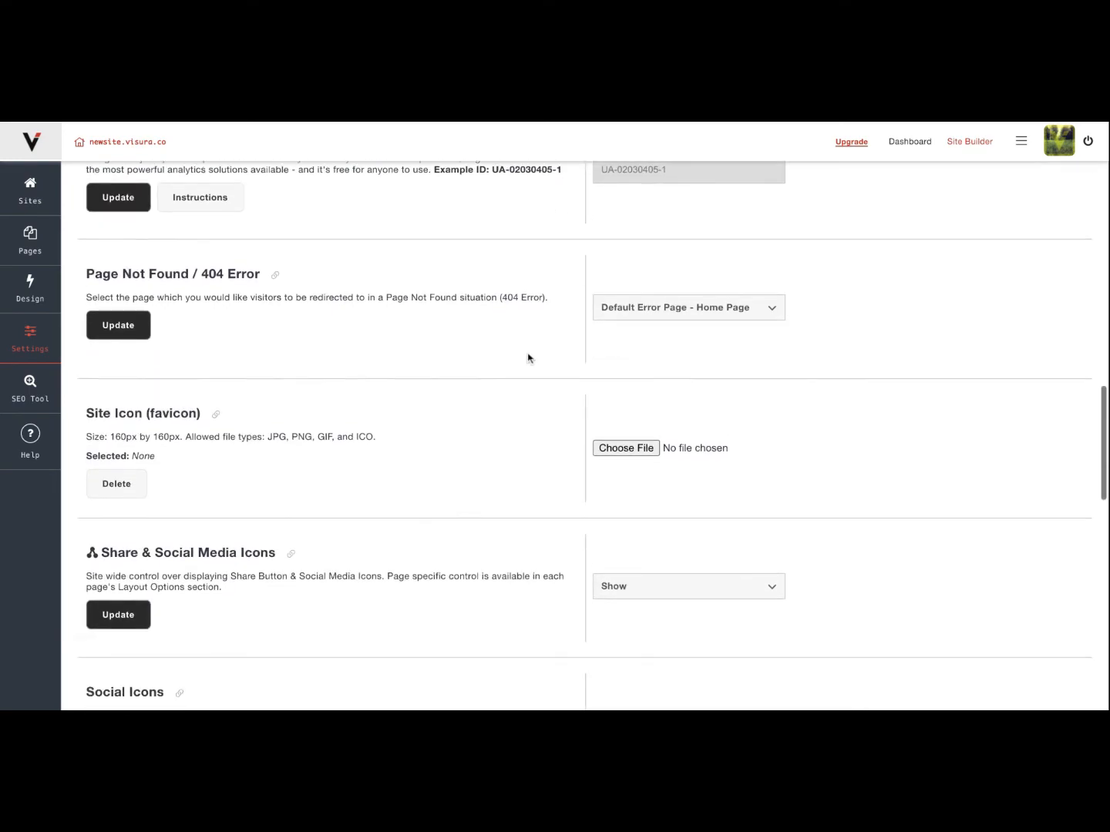
{"action": "scroll", "coordinate": [451, 373], "scroll_direction": "down", "scroll_amount": 3}
{"action": "scroll", "coordinate": [451, 373], "scroll_direction": "down", "scroll_amount": 6}
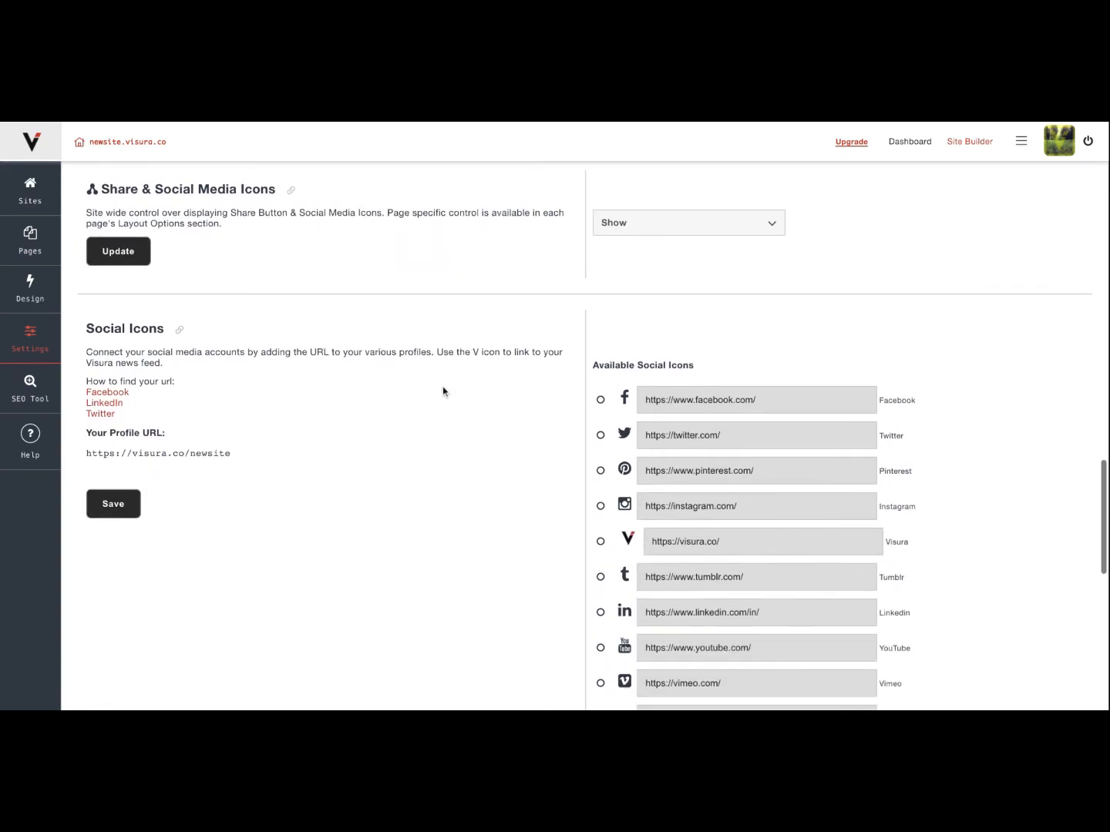
{"action": "scroll", "coordinate": [443, 389], "scroll_direction": "down", "scroll_amount": 3}
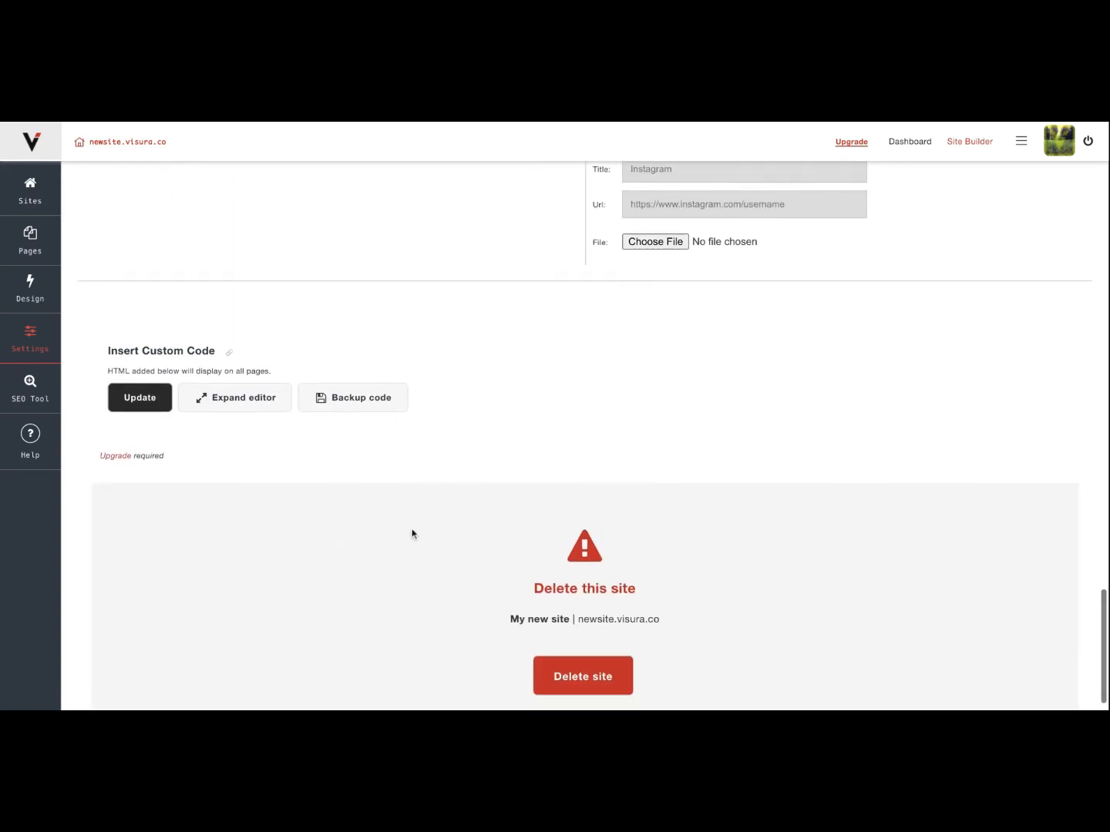
{"action": "scroll", "coordinate": [453, 396], "scroll_direction": "up", "scroll_amount": 15}
{"action": "scroll", "coordinate": [453, 398], "scroll_direction": "up", "scroll_amount": 10}
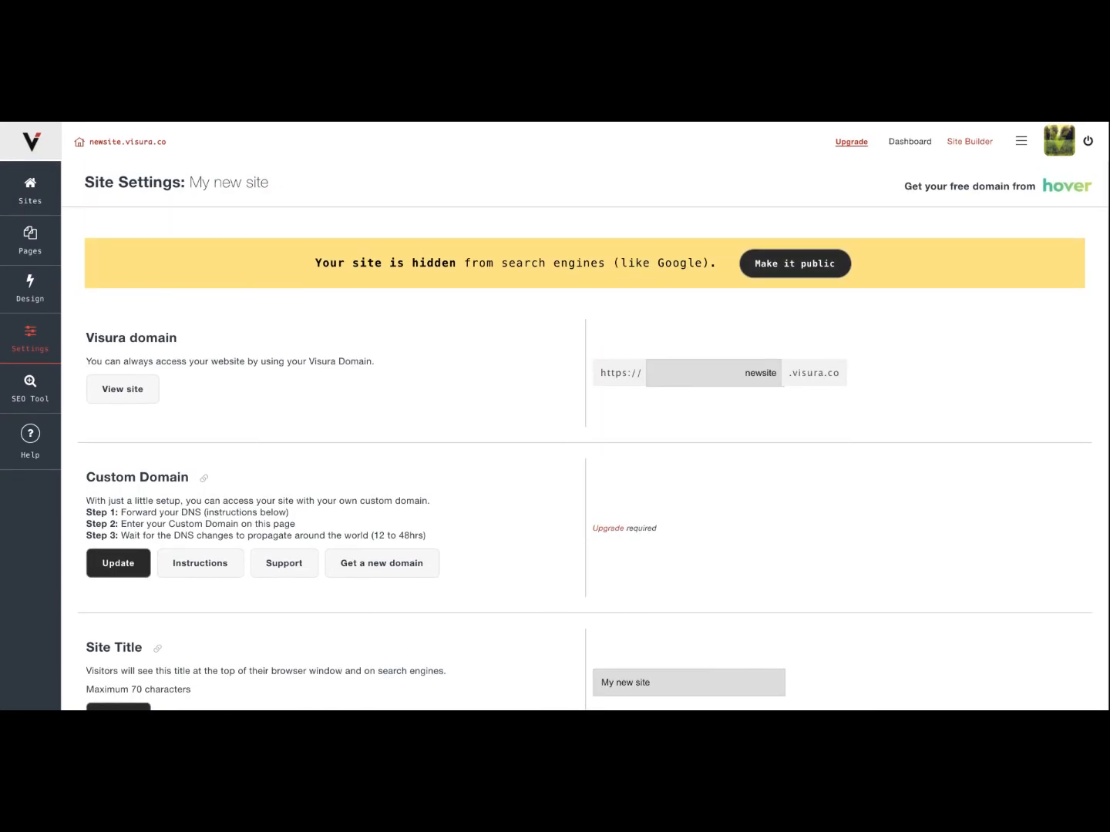
Open the SEO Tool to view the homepage and public page fields, and return to the page list.
{"action": "left_click", "coordinate": [40, 396]}
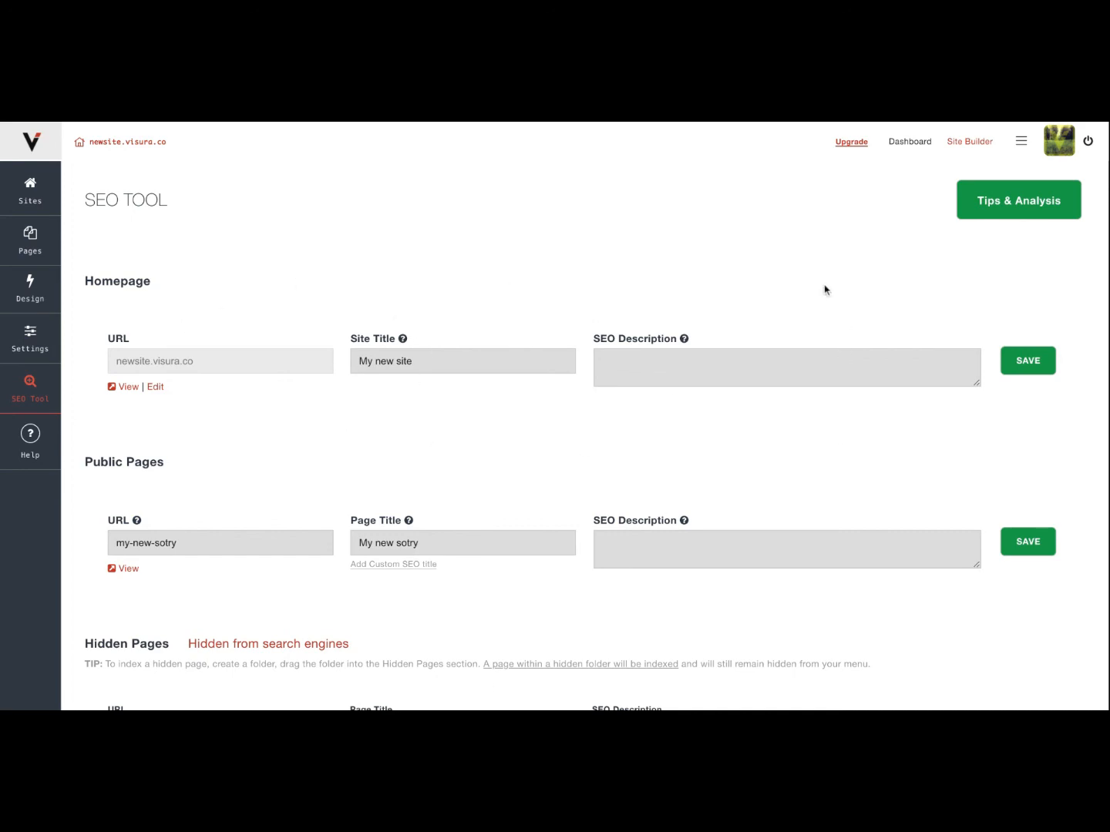
{"action": "left_click", "coordinate": [30, 240]}
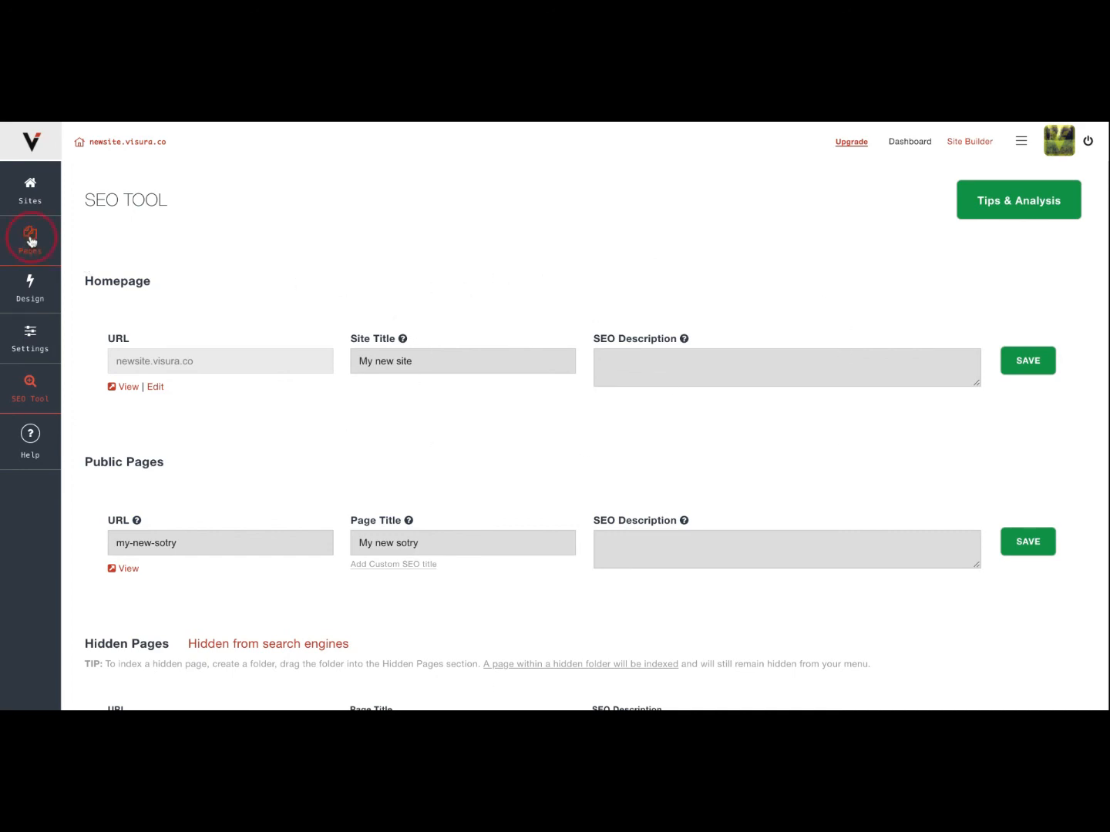